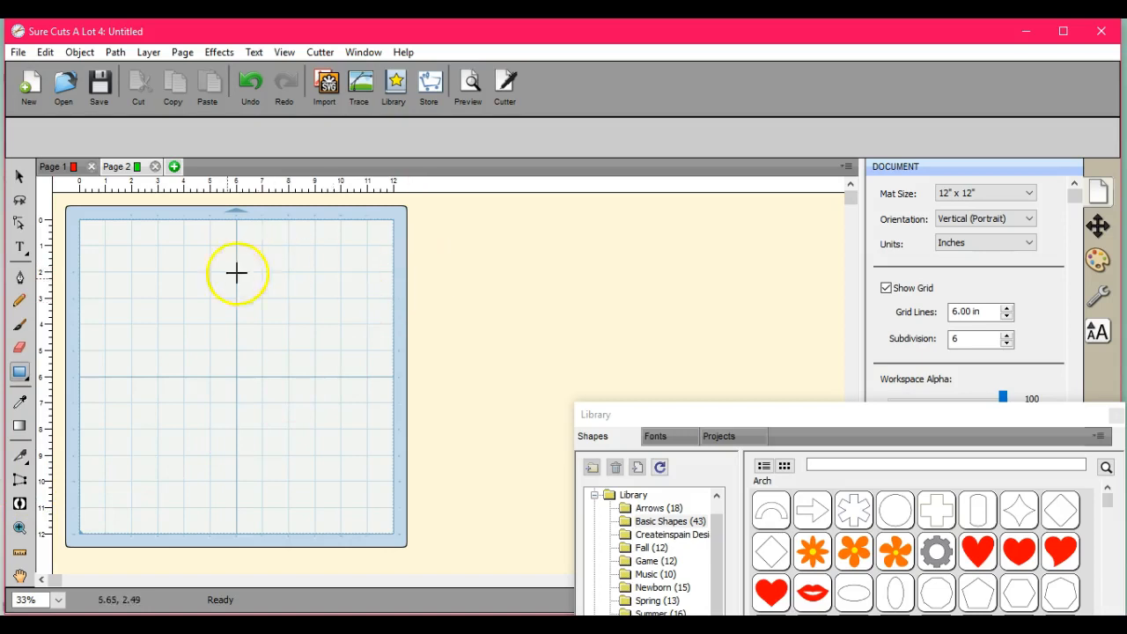
click(31, 384)
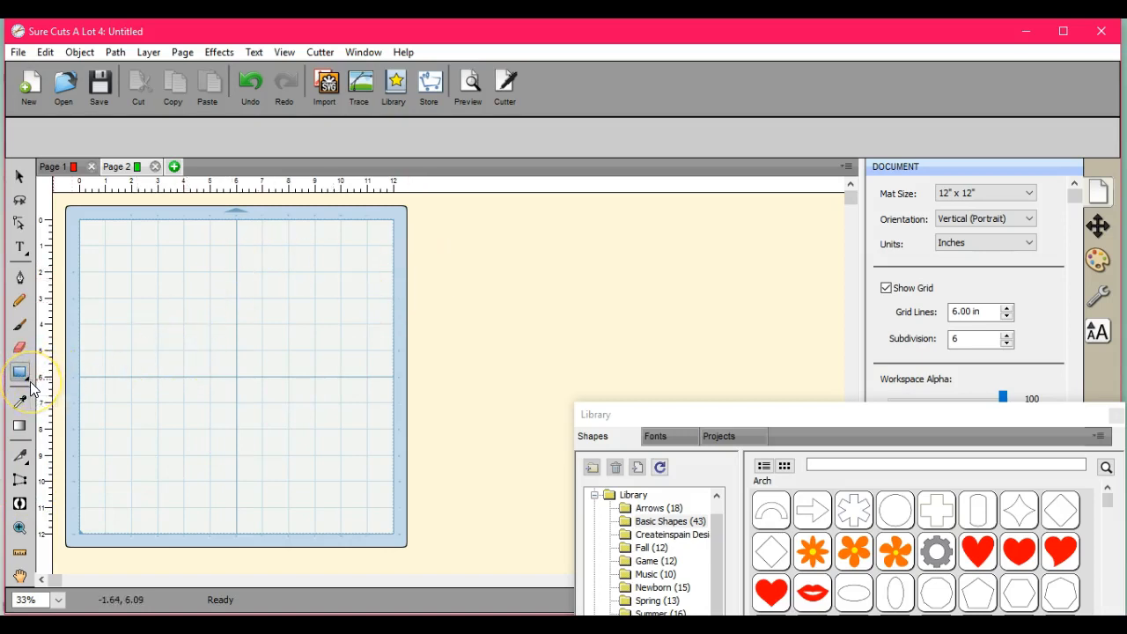
click(29, 256)
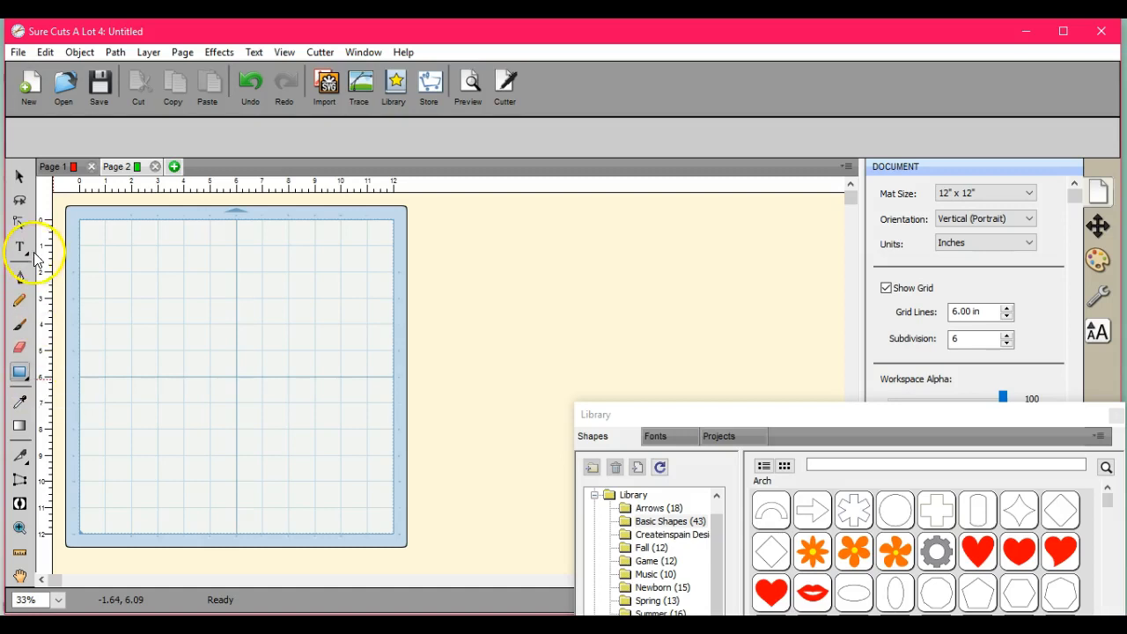
click(22, 479)
click(22, 456)
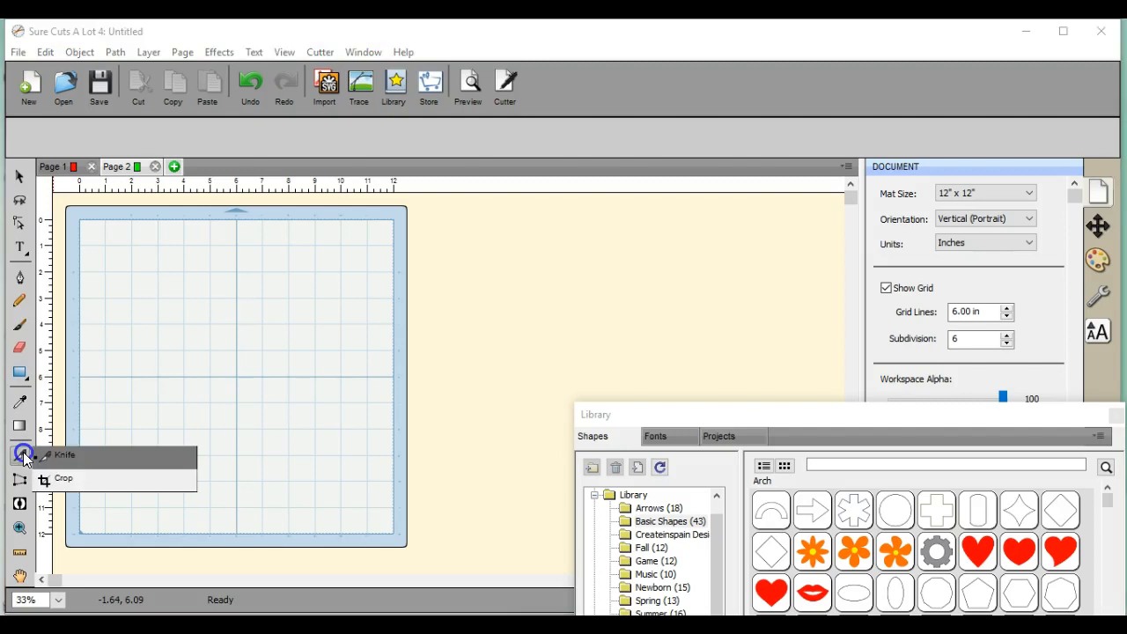
click(24, 457)
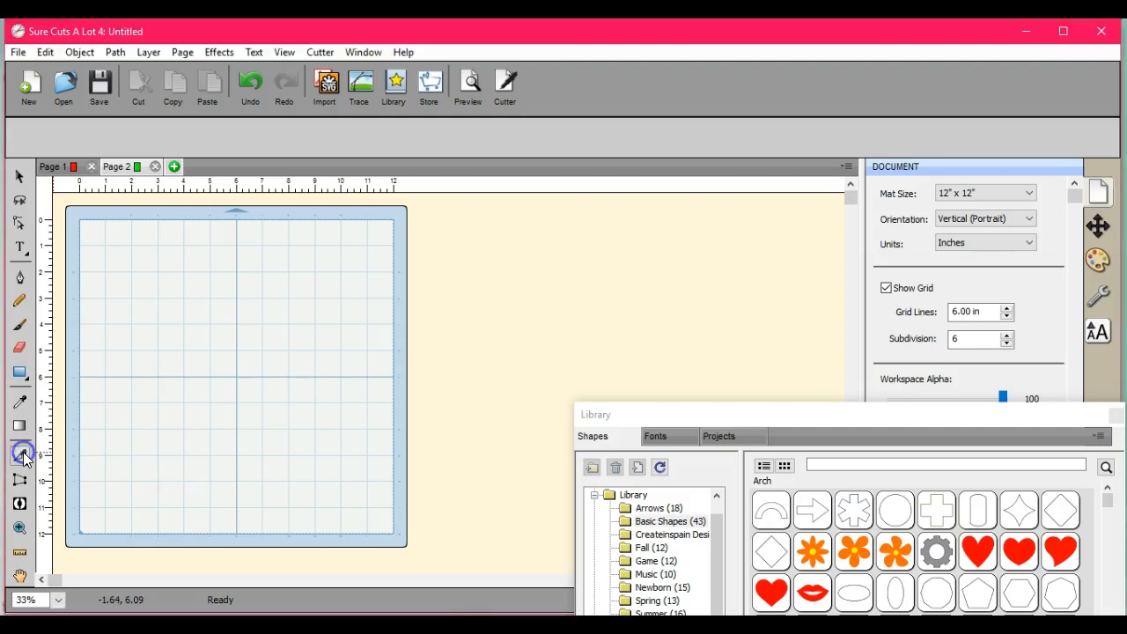
Draw a six-turn spiral about 8.28 by 8.66 in on the mat with the Spiral tool
click(26, 381)
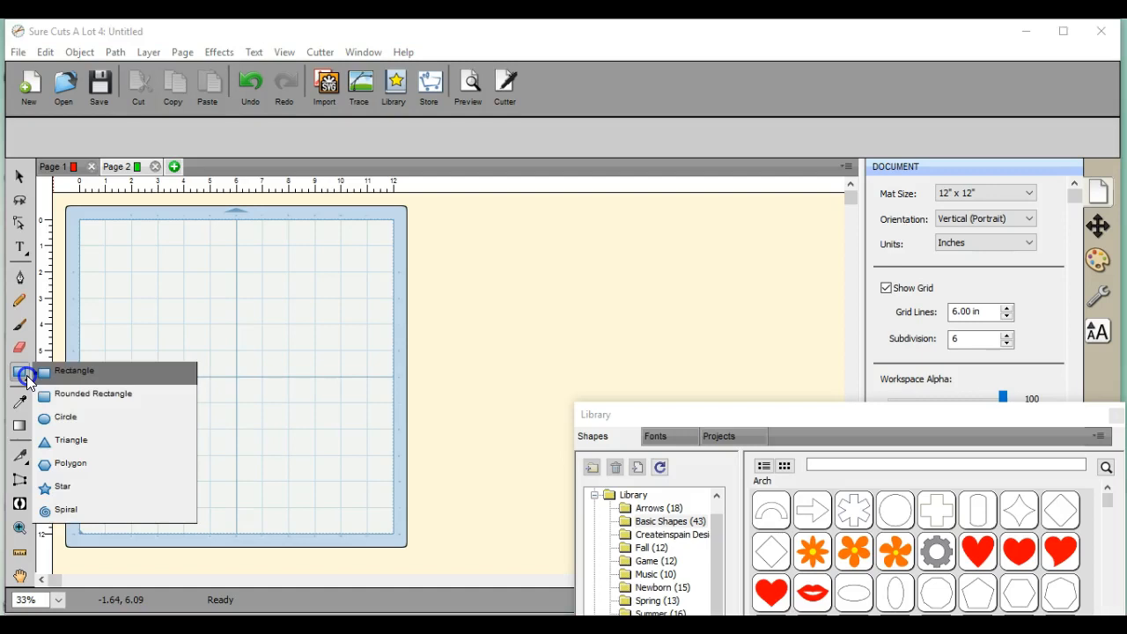
click(141, 514)
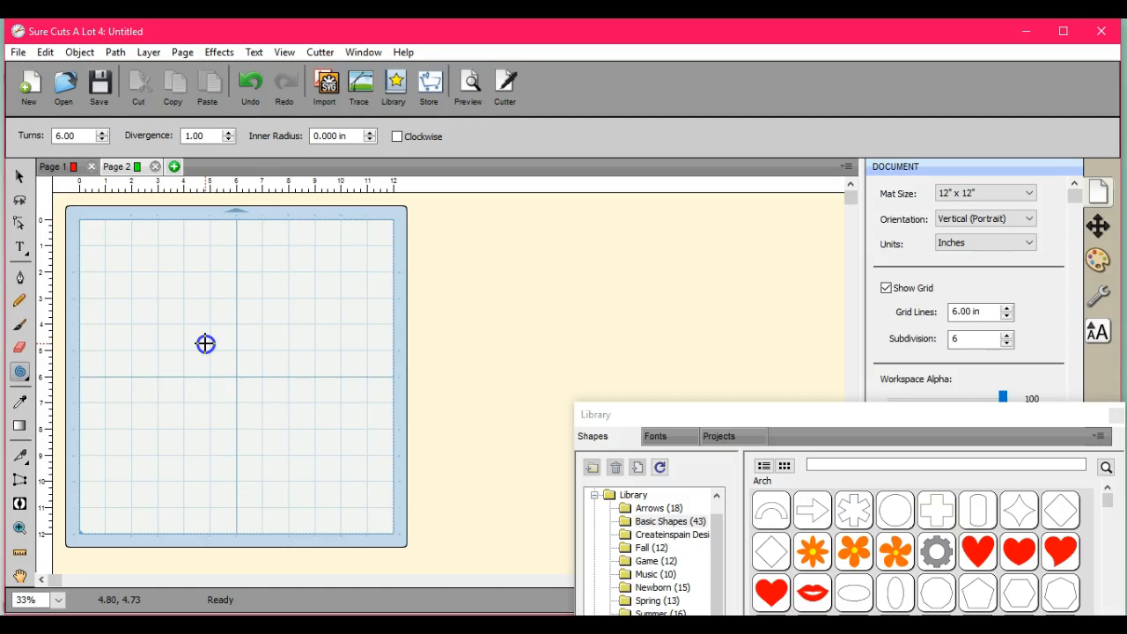
drag(208, 343, 293, 427)
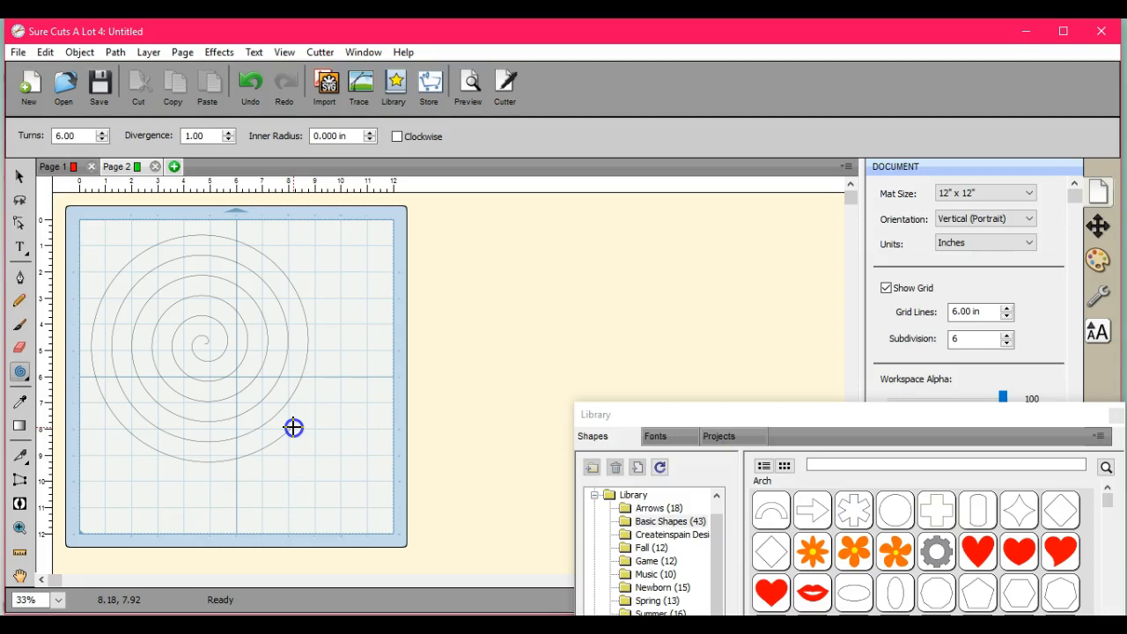
drag(293, 427, 293, 427)
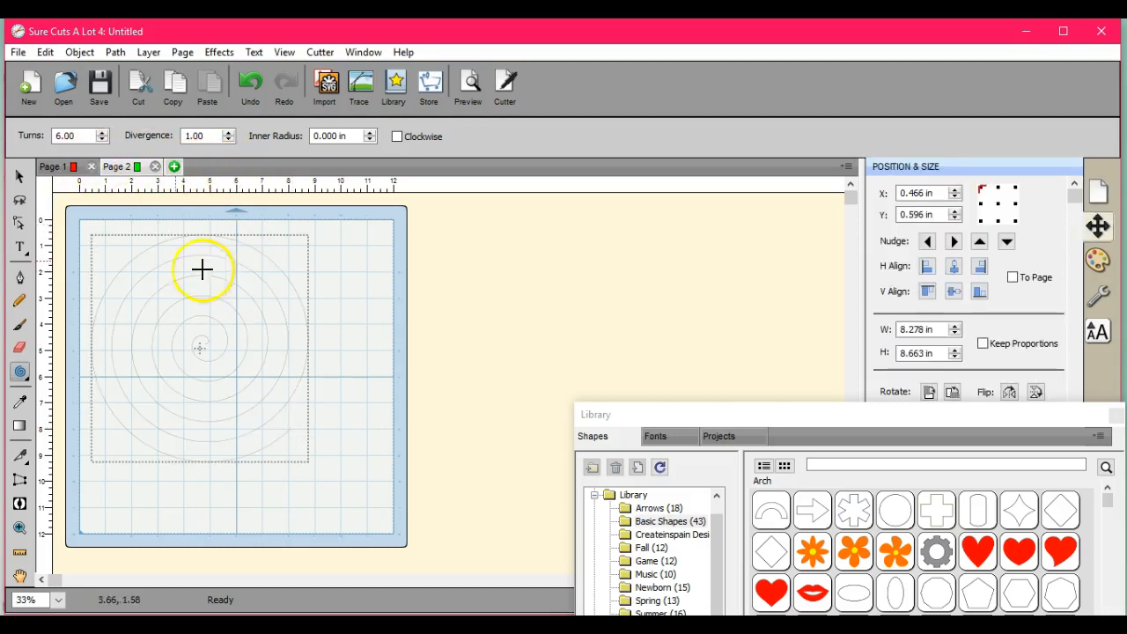
click(19, 176)
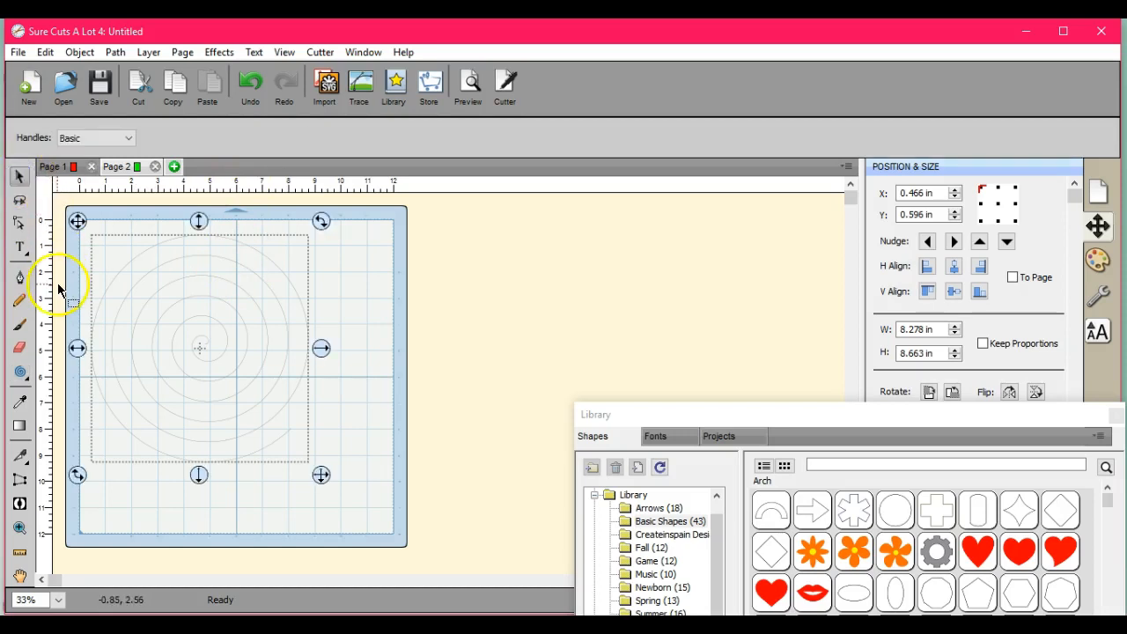
Set the Spiral tool to 3 turns and delete the six-turn spiral from the mat
click(20, 373)
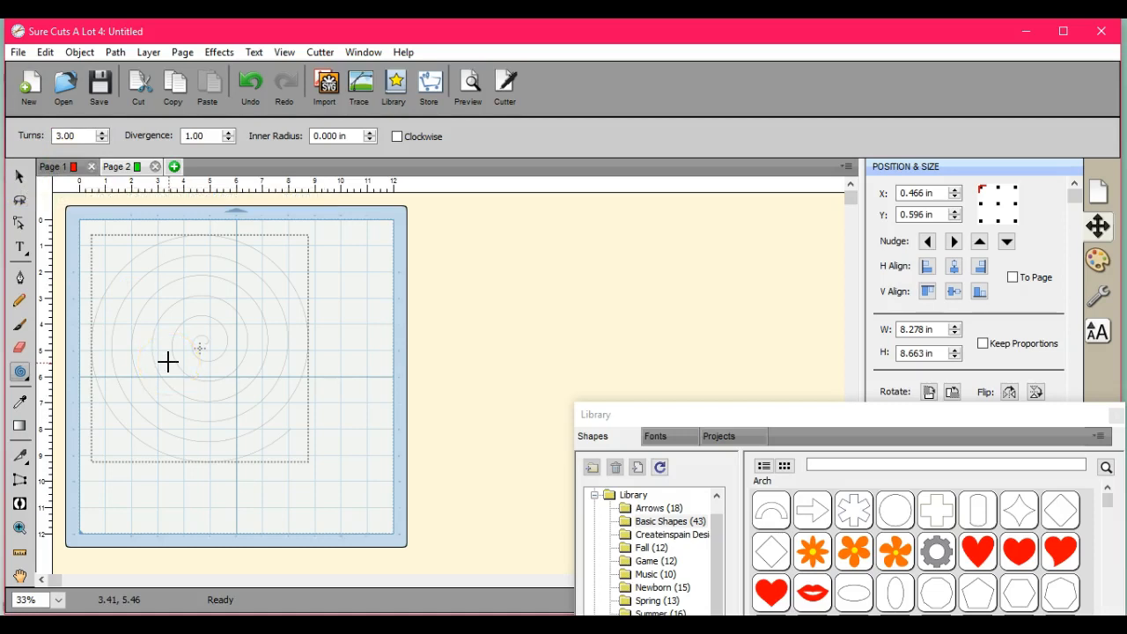
click(20, 176)
click(231, 333)
right_click(236, 340)
click(287, 170)
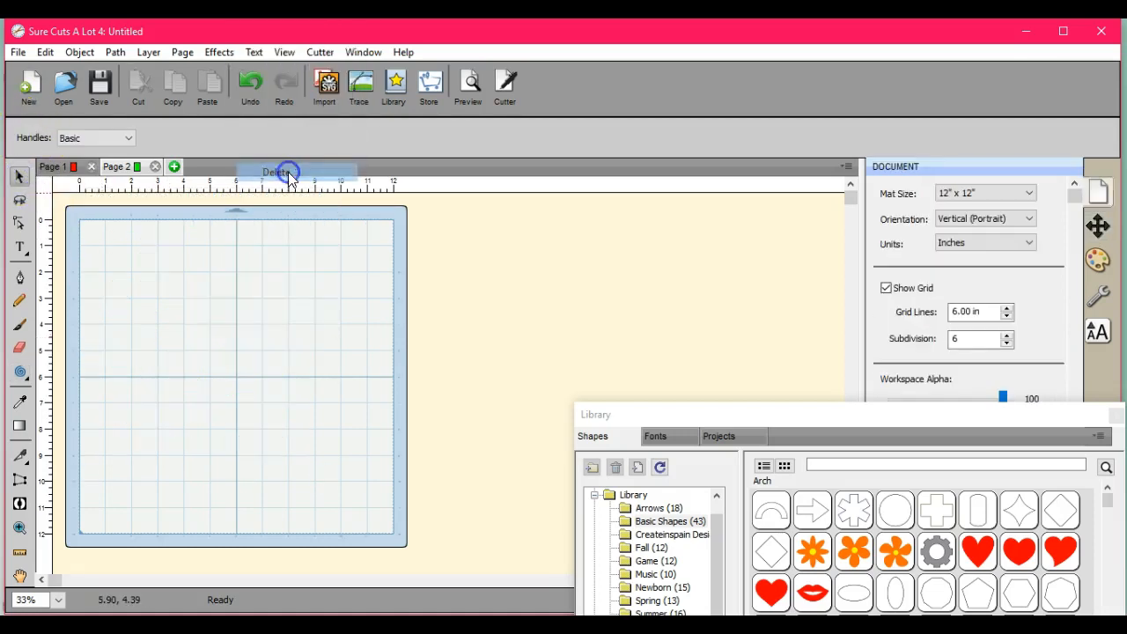
Draw a three-turn spiral about 9.1 by 10.1 in, shift it onto the mat, and delete it
click(20, 372)
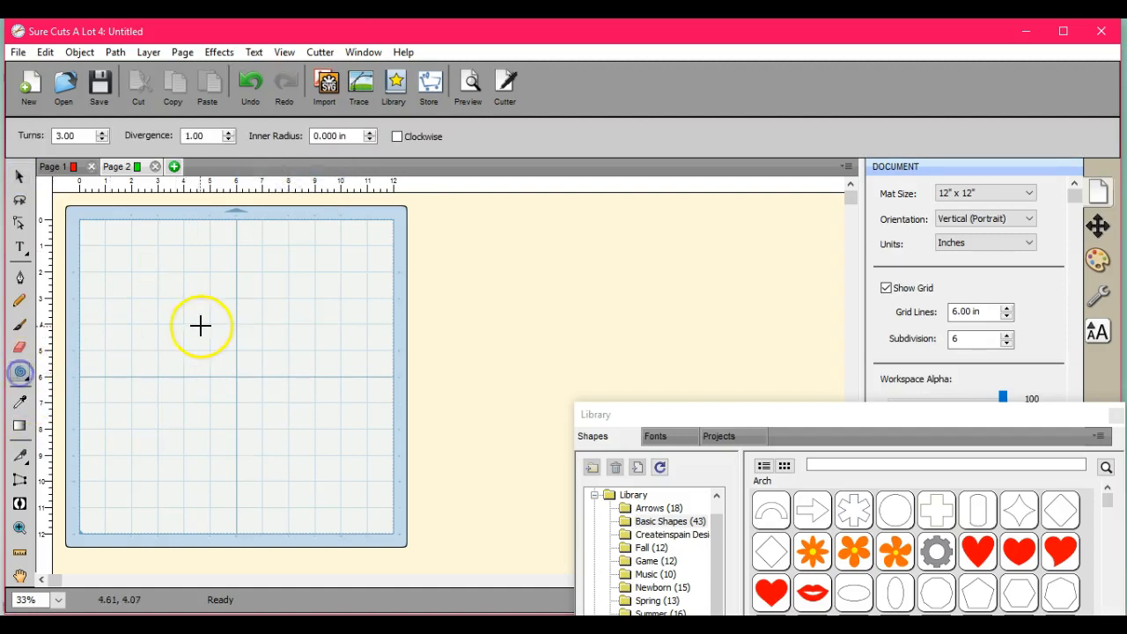
drag(195, 326, 303, 433)
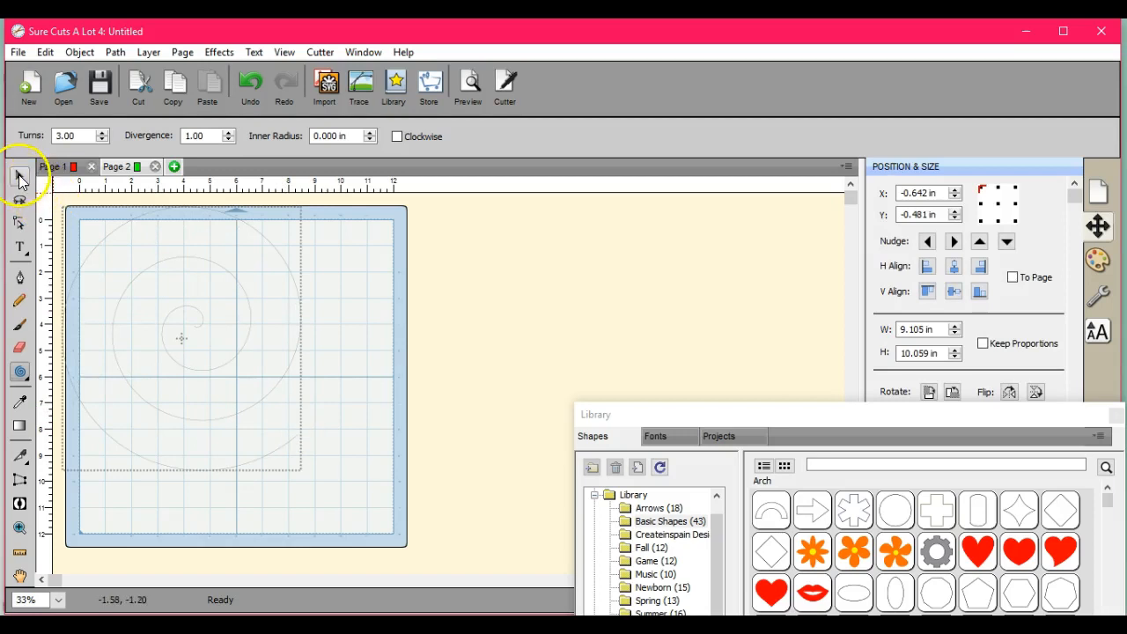
click(20, 176)
drag(193, 352, 279, 403)
right_click(279, 402)
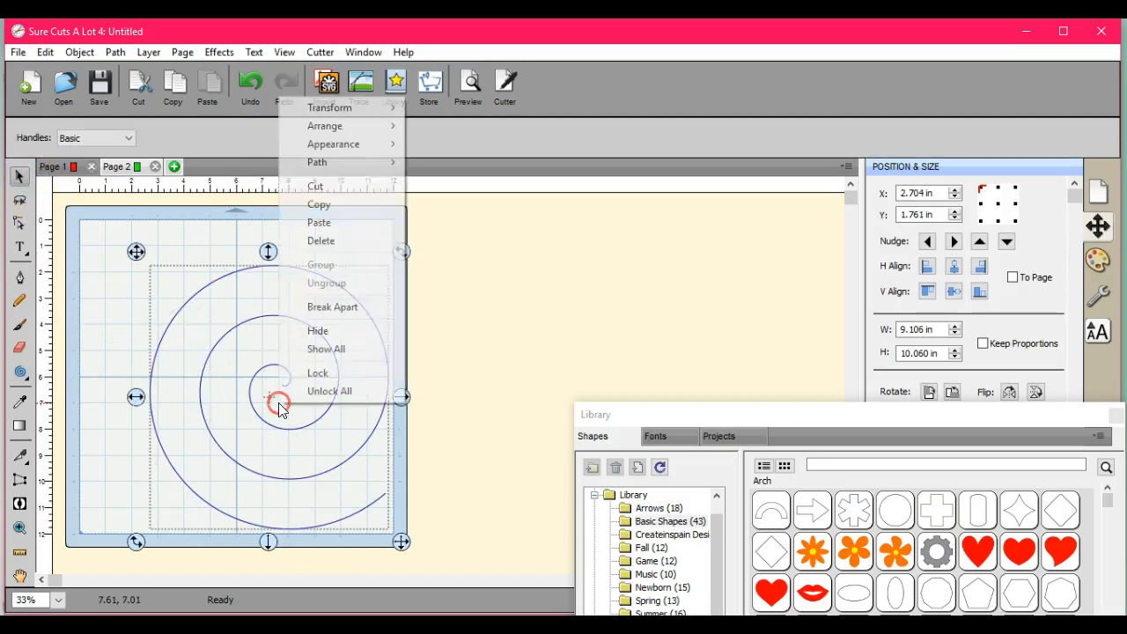
click(333, 241)
Draw a spiral about 9.8 by 10.3 in on the mat and set it to 6 turns with a 0.90 in inner radius
click(20, 373)
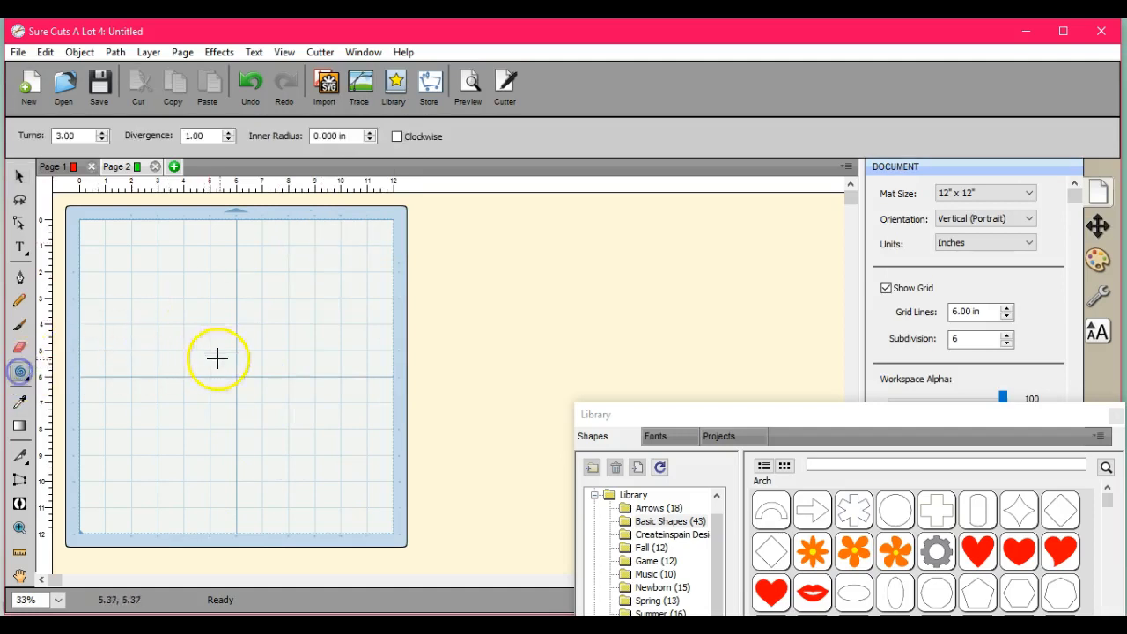
drag(232, 344, 356, 441)
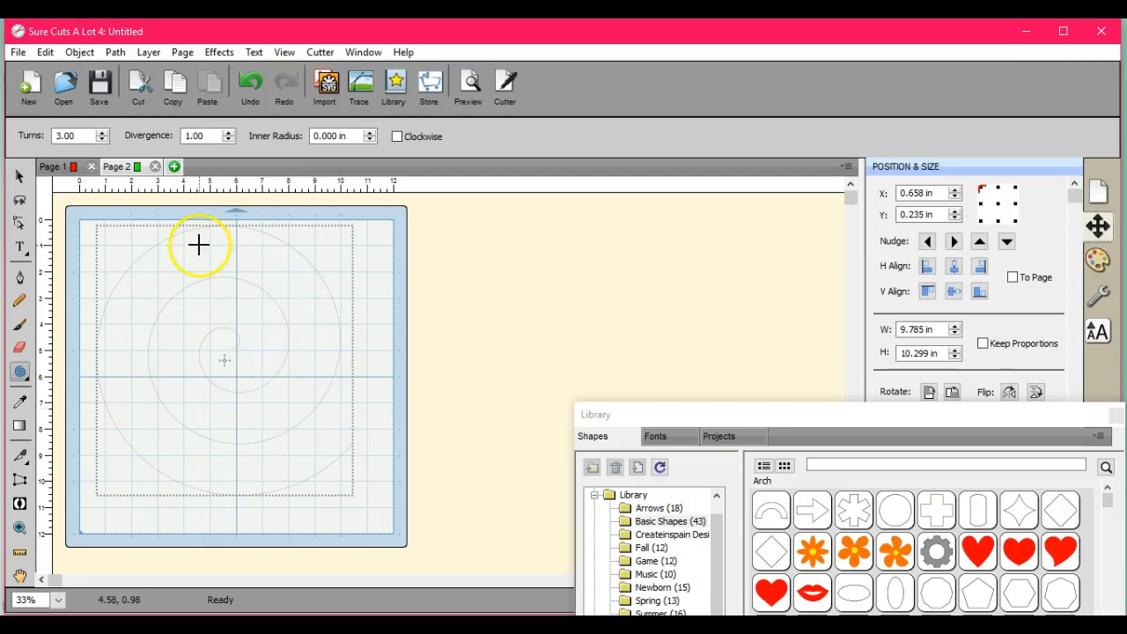
click(103, 132)
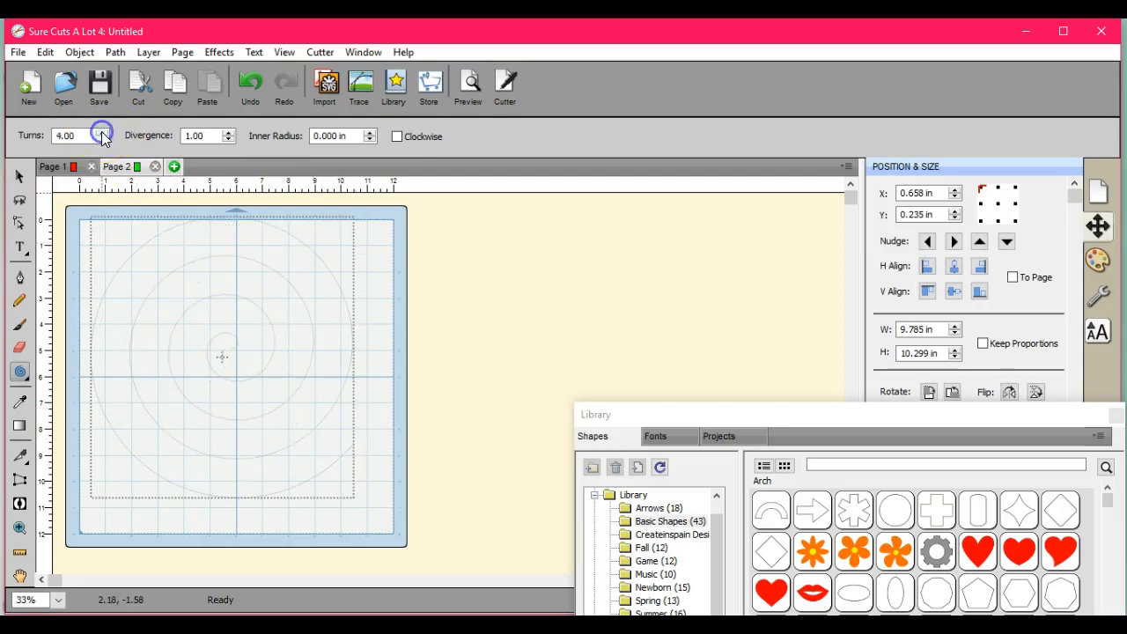
click(103, 133)
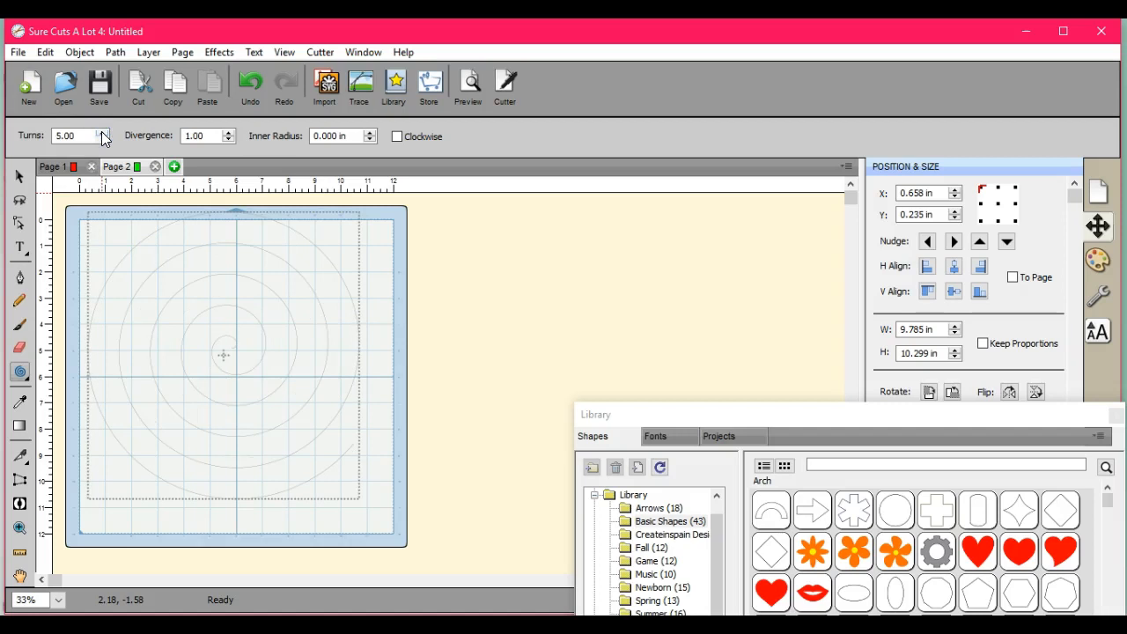
click(103, 132)
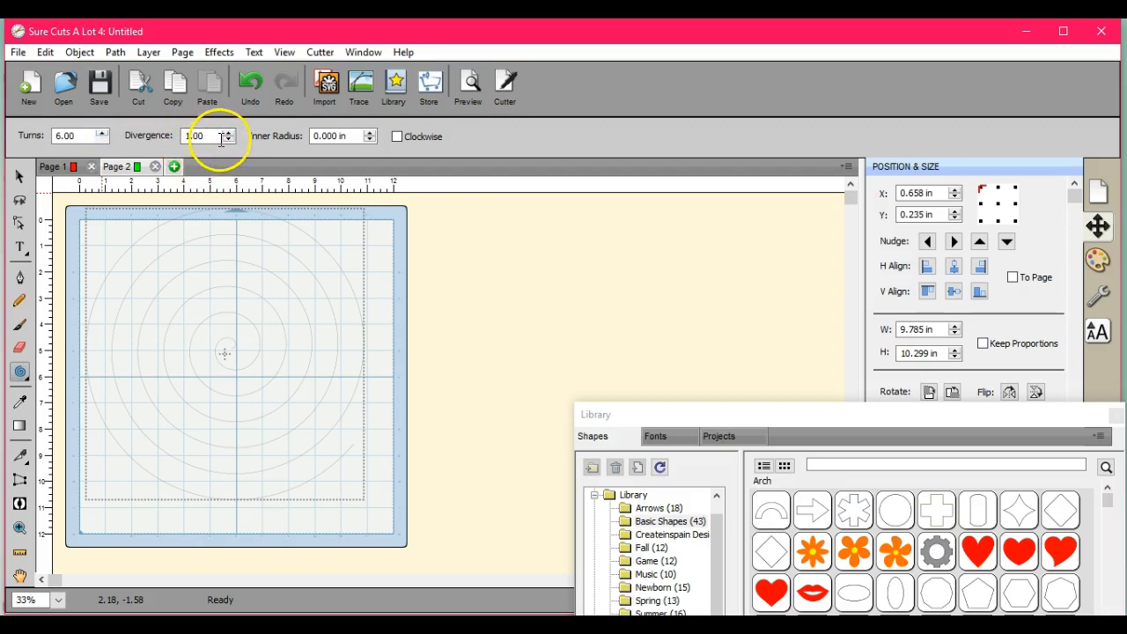
click(371, 133)
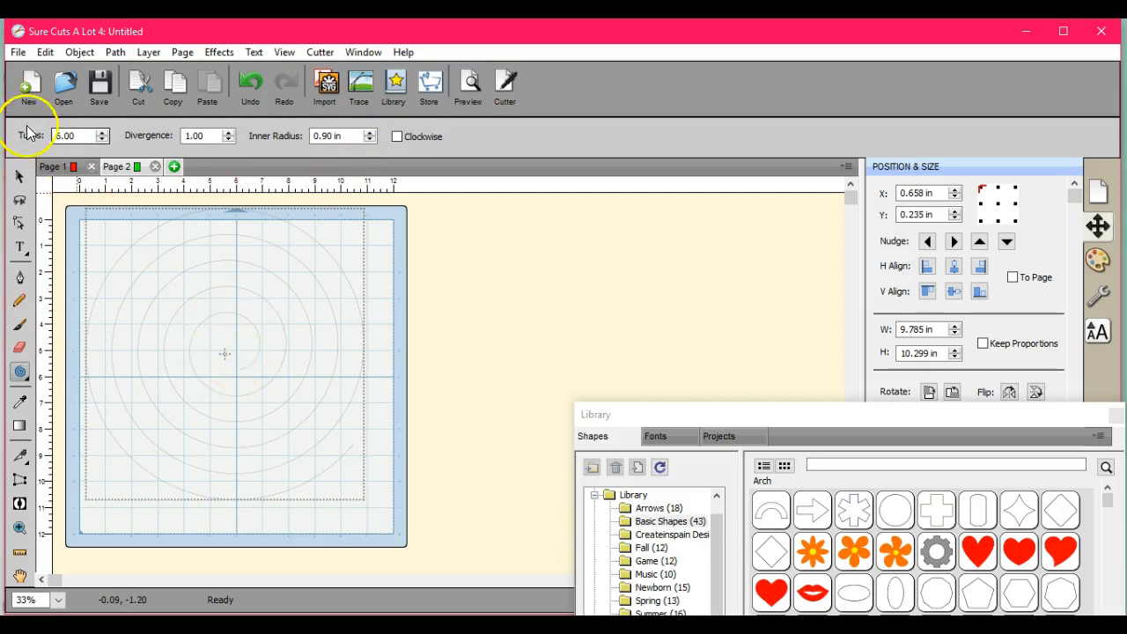
Move the spiral to about the centre of the mat, at about X 0.57 in, Y 0.40 in
click(19, 178)
click(209, 364)
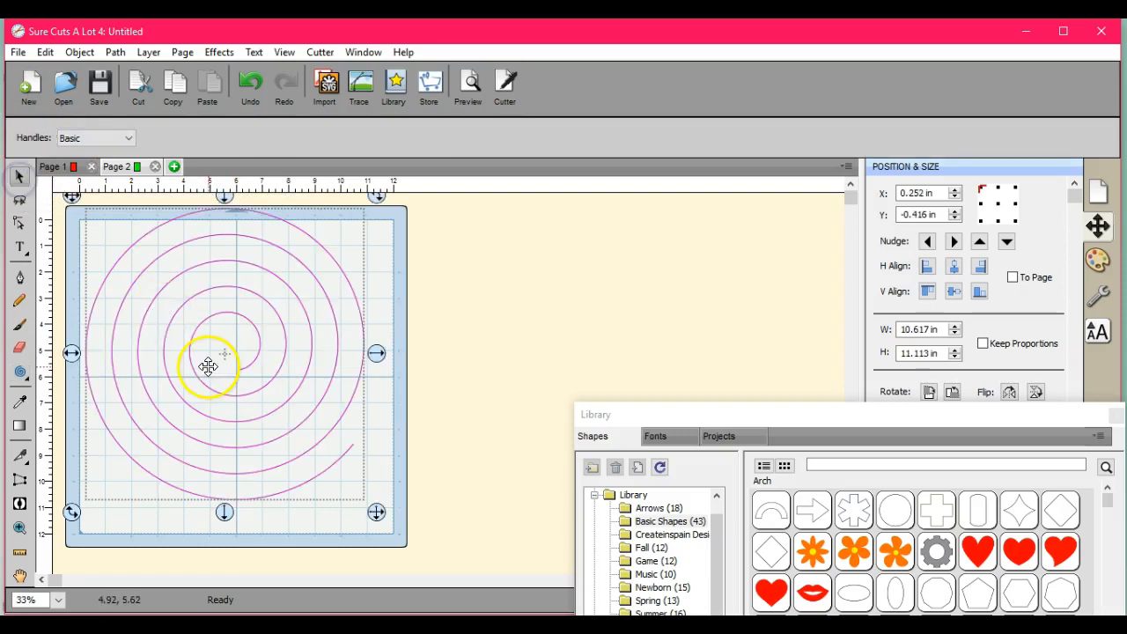
drag(211, 370, 216, 384)
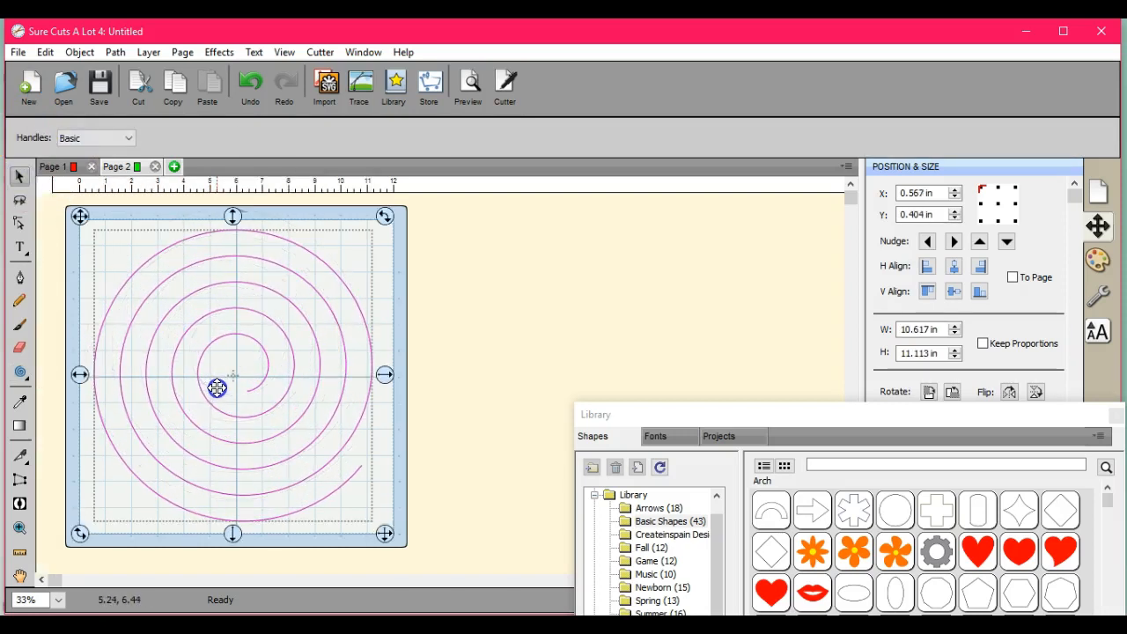
click(144, 345)
click(299, 325)
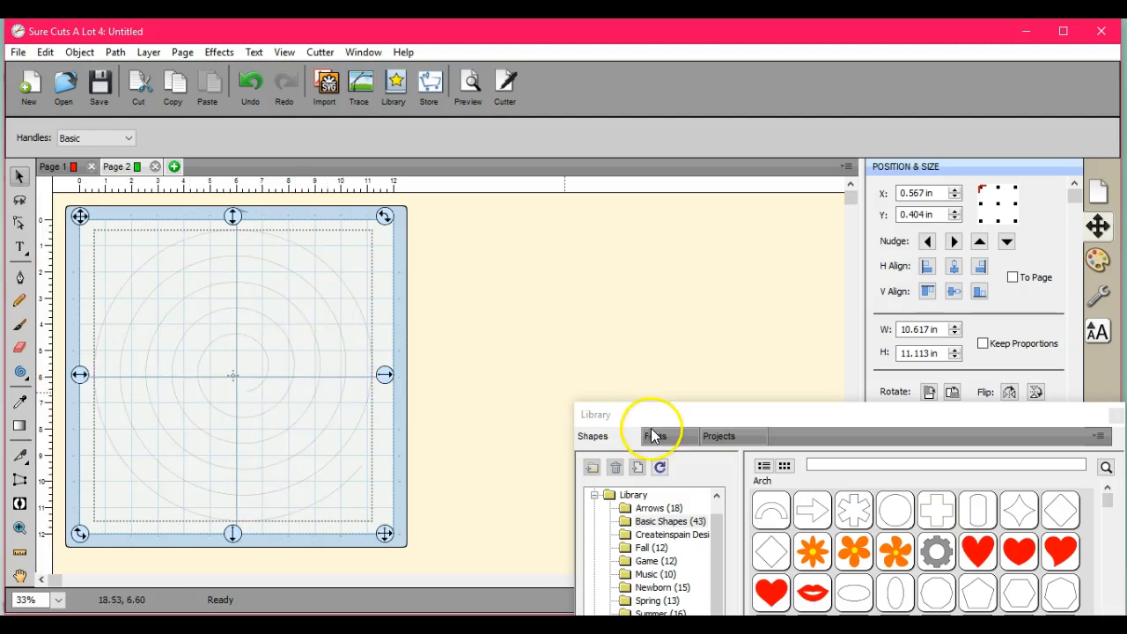
Insert the half circle from the Basic Shapes library, place it beside the mat's right edge, and stretch it to about 0.97 by 0.82 in
drag(701, 420, 628, 340)
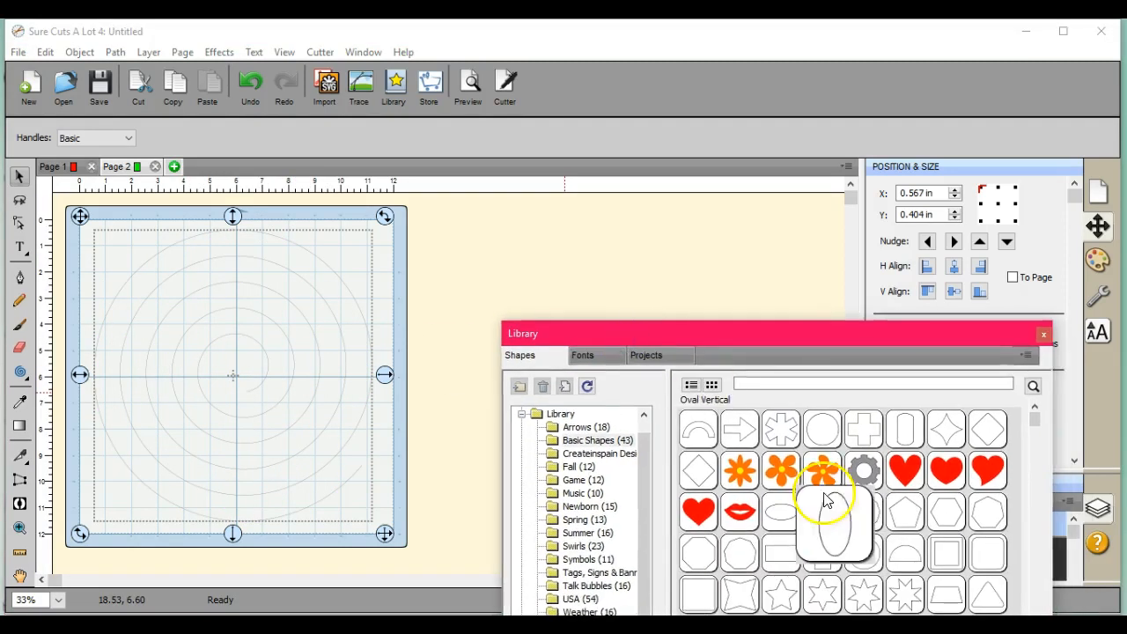
click(912, 552)
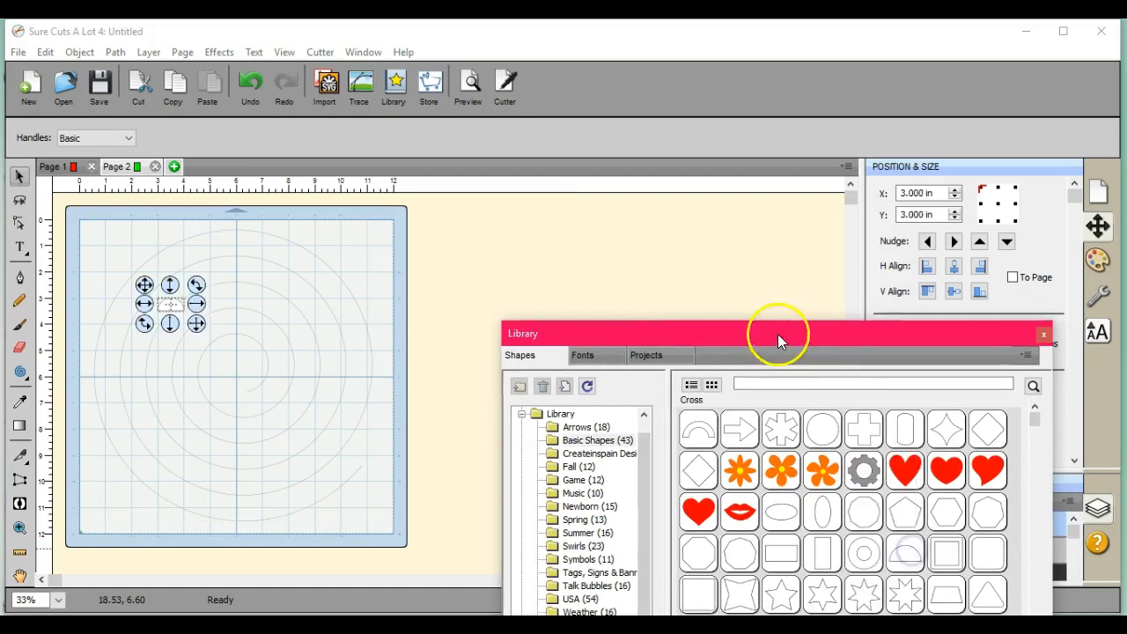
drag(769, 325, 838, 493)
drag(145, 285, 401, 253)
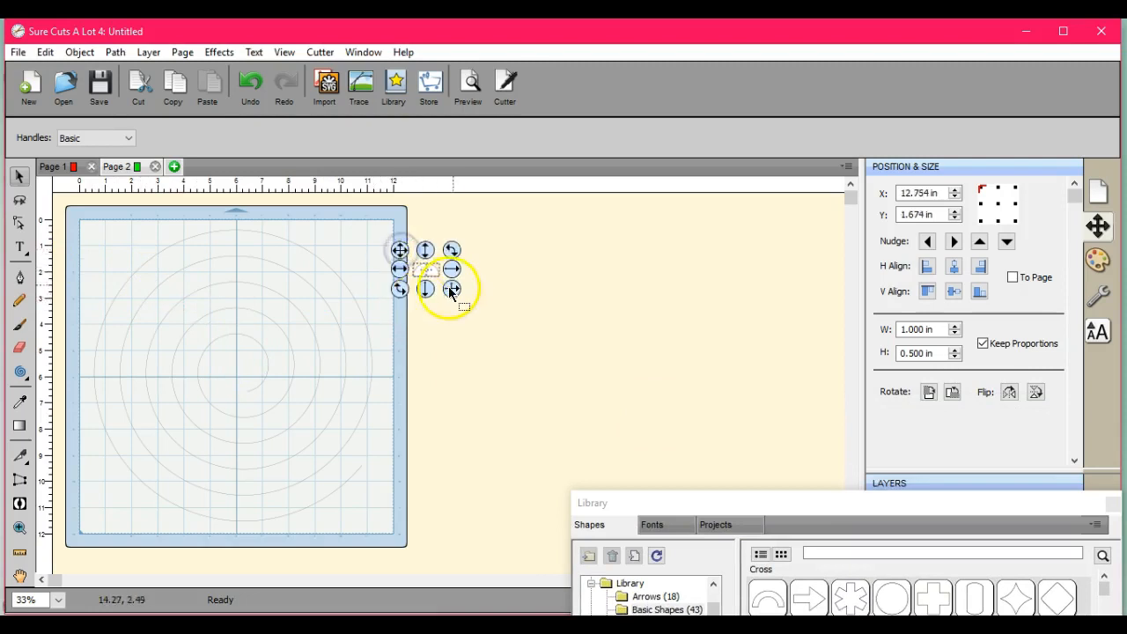
mouse_move(450, 288)
mouse_down()
mouse_move(449, 314)
mouse_move(448, 297)
mouse_up()
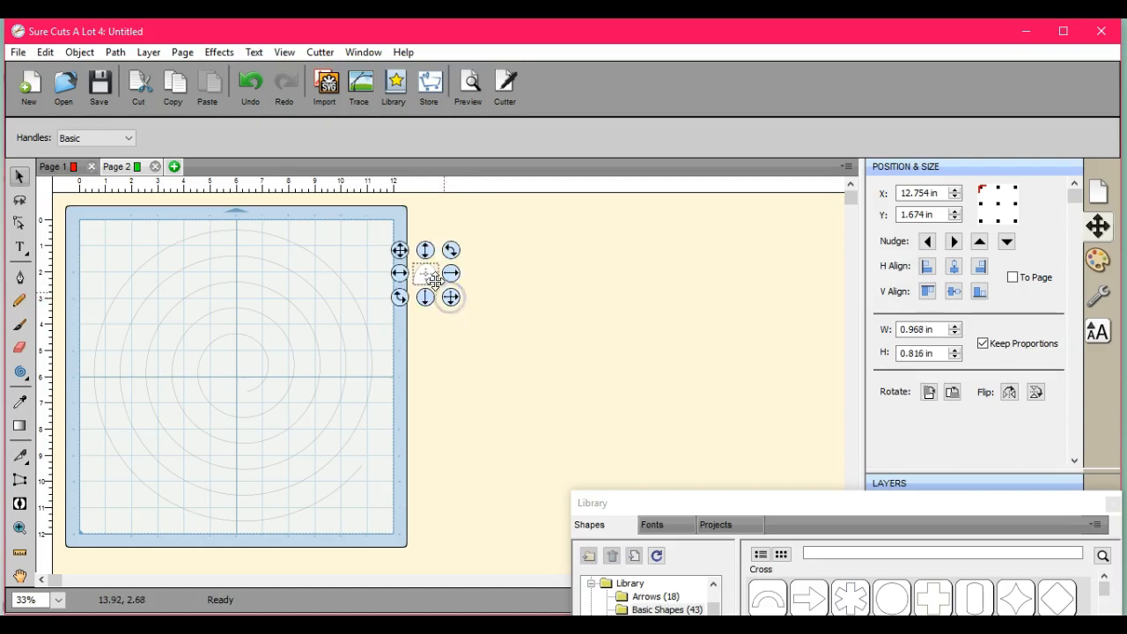
Insert the Rectangle Vertical library shape, place it over the half circle's lower part, and widen it to about 0.97 in
drag(714, 507, 706, 357)
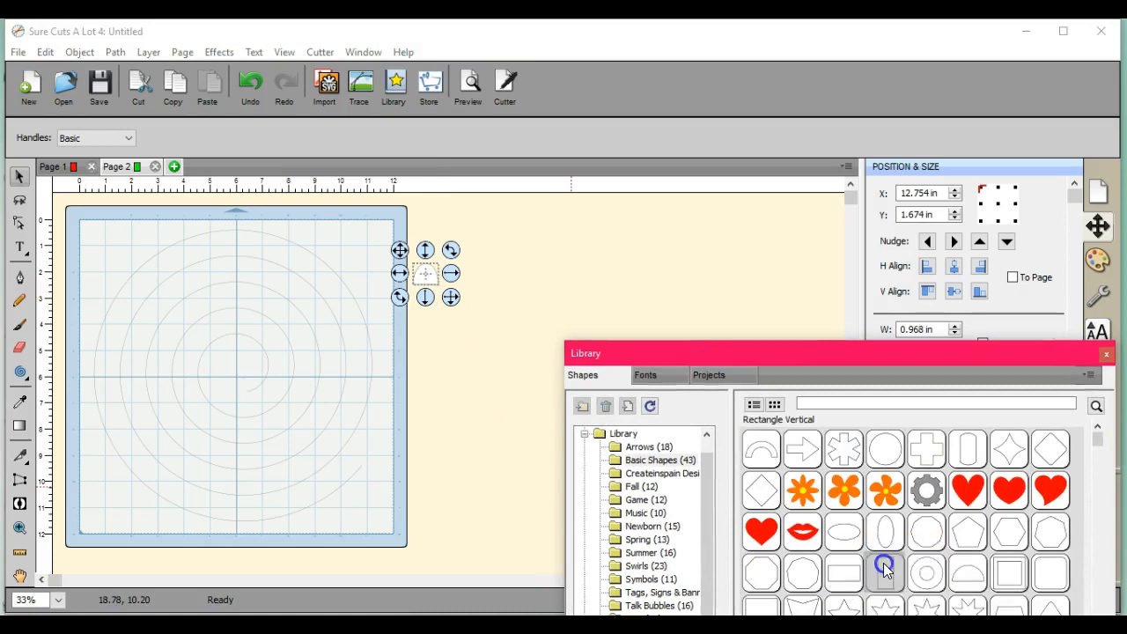
double_click(885, 568)
drag(837, 362, 855, 502)
drag(155, 281, 394, 260)
drag(418, 314, 449, 292)
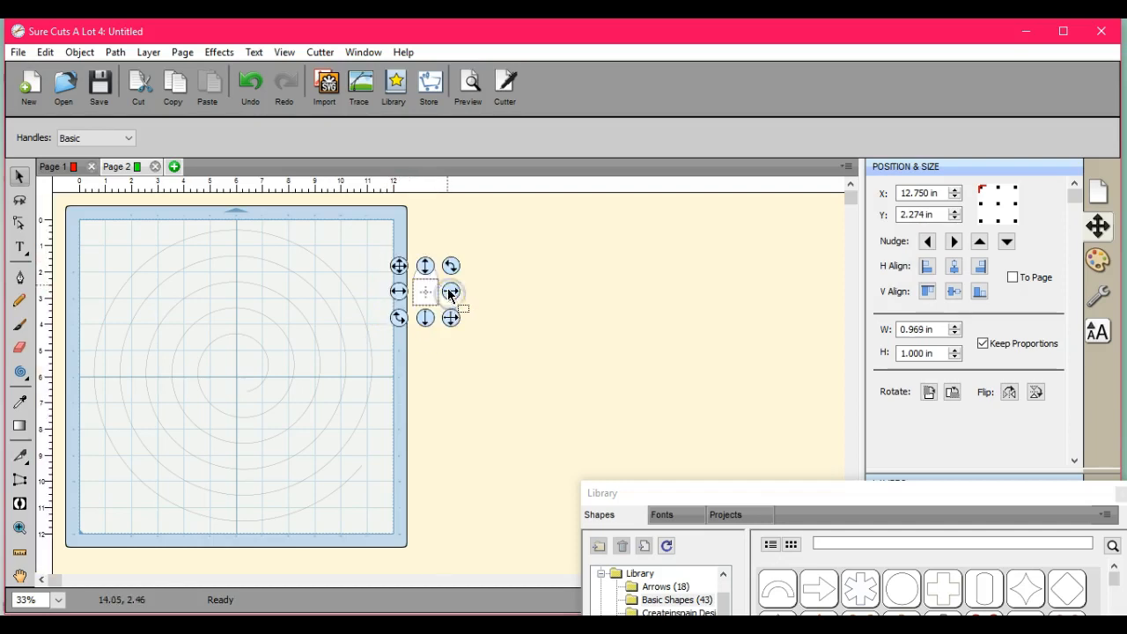
Move the half circle up to about Y 1.46 in so it caps the rectangle's upper edge
click(498, 261)
click(424, 261)
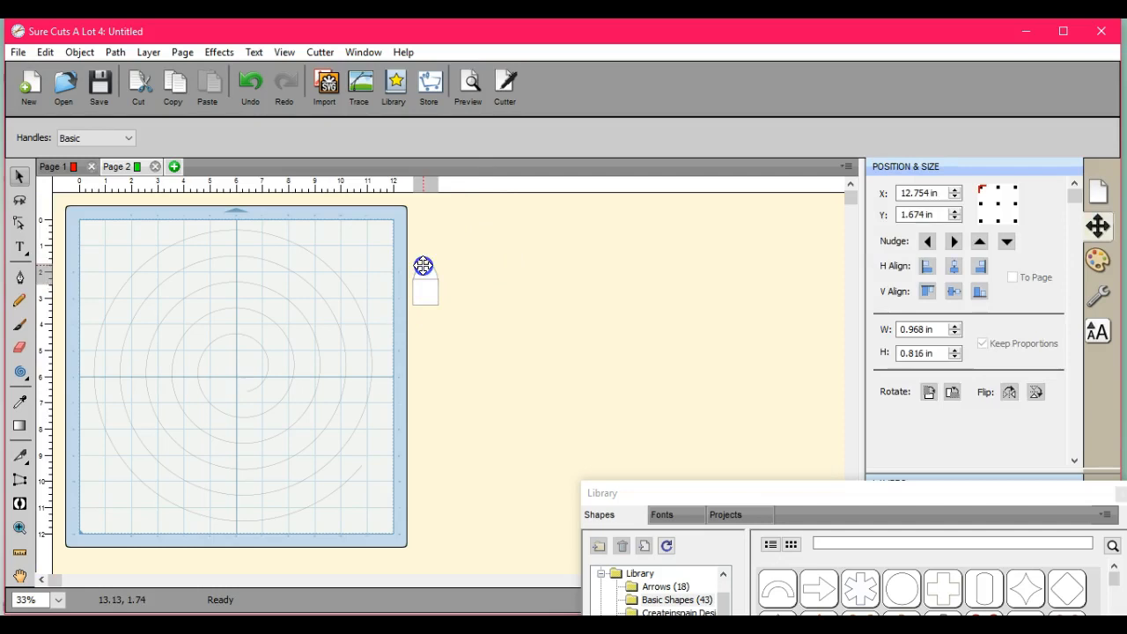
click(423, 261)
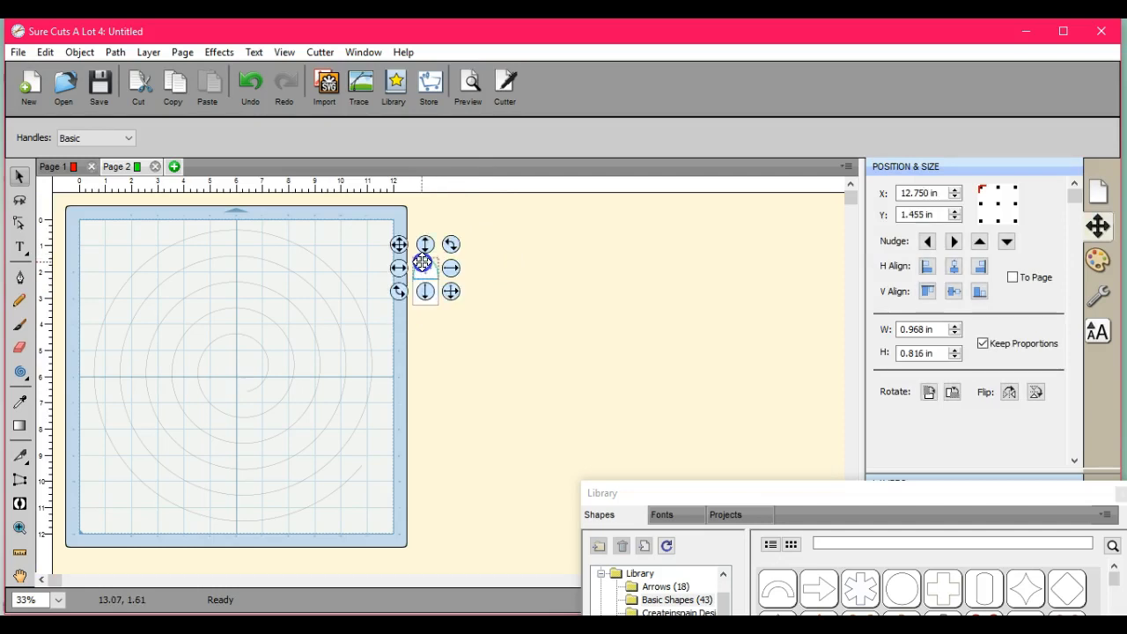
click(448, 322)
Nudge the rectangle right to X 12.770 in to line it up with the half circle, and deselect it
click(437, 284)
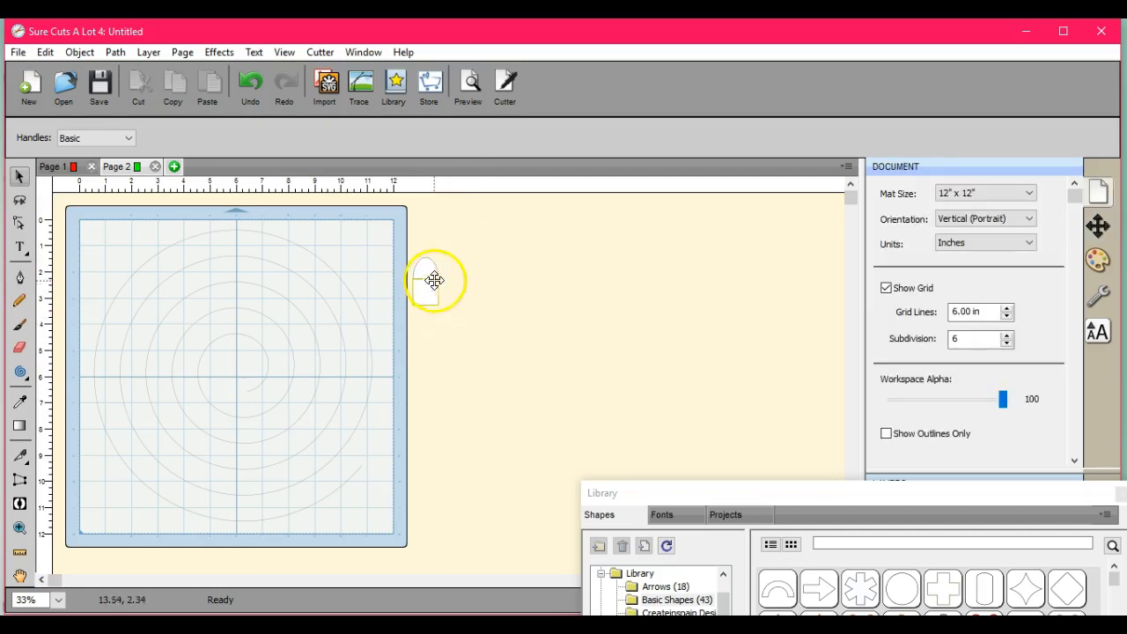
click(432, 288)
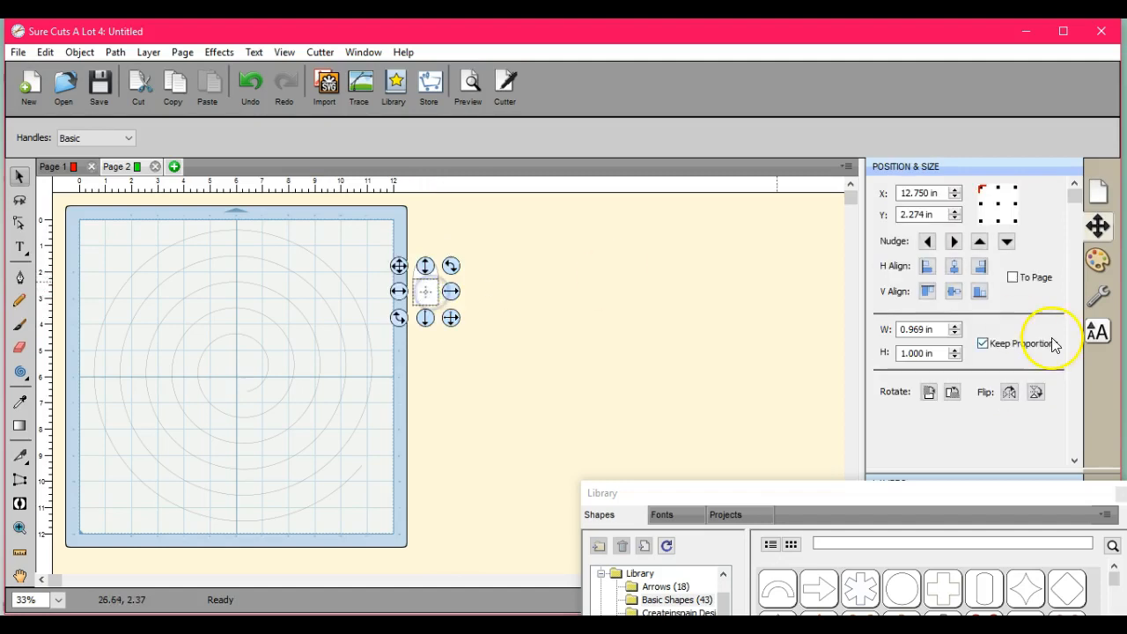
click(954, 241)
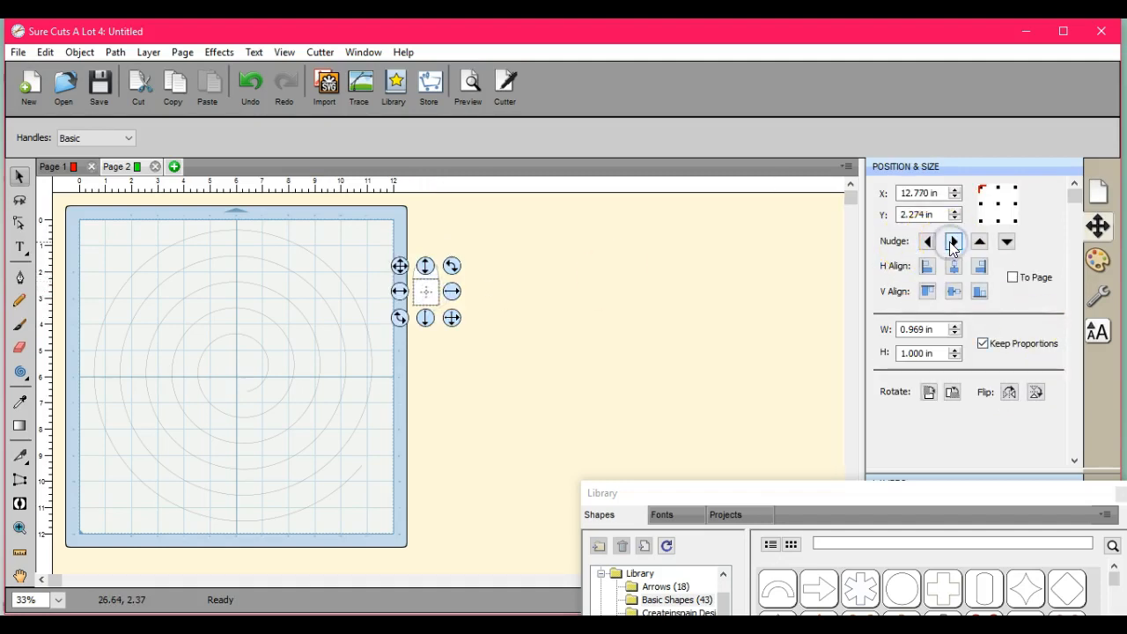
click(673, 321)
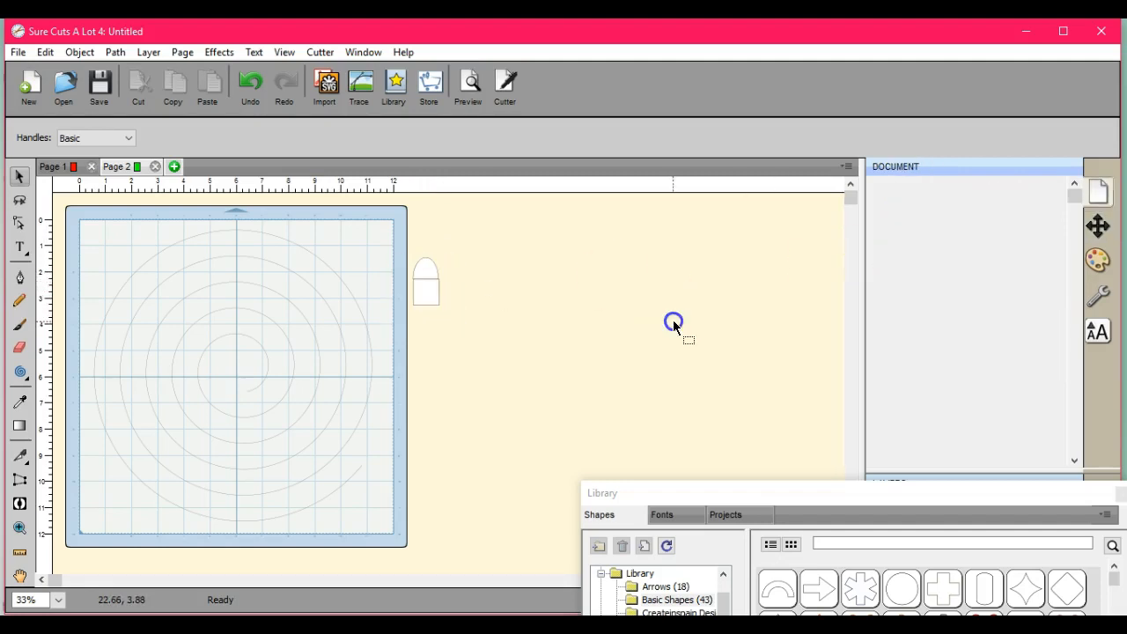
Nudge the rectangle left to X 12.750 in so its sides line up with the half circle
click(423, 285)
click(926, 241)
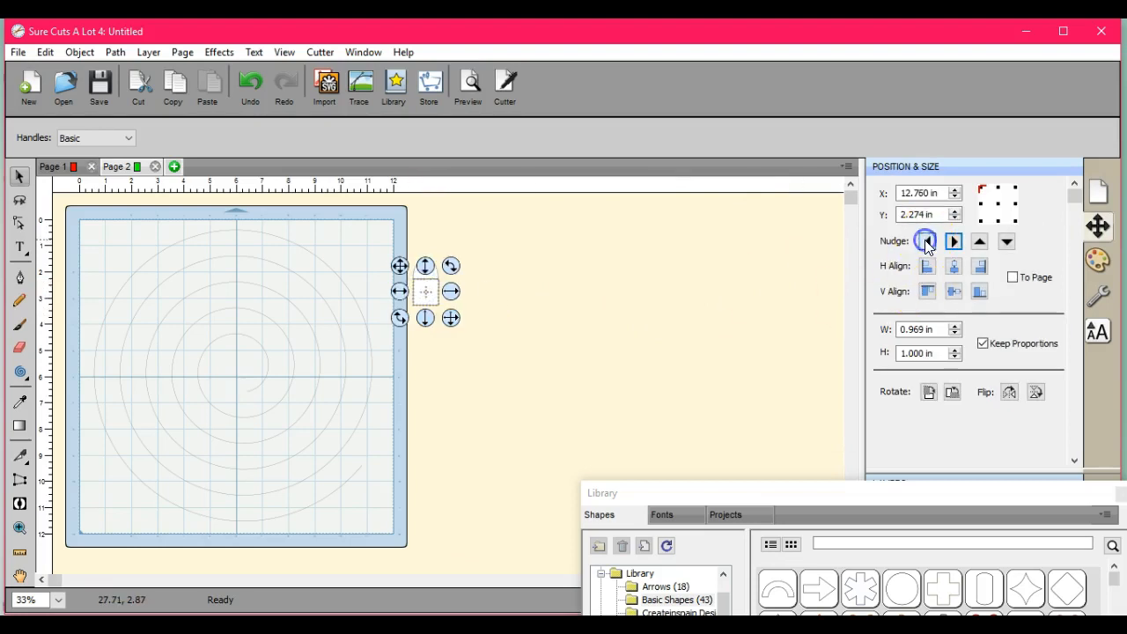
click(502, 369)
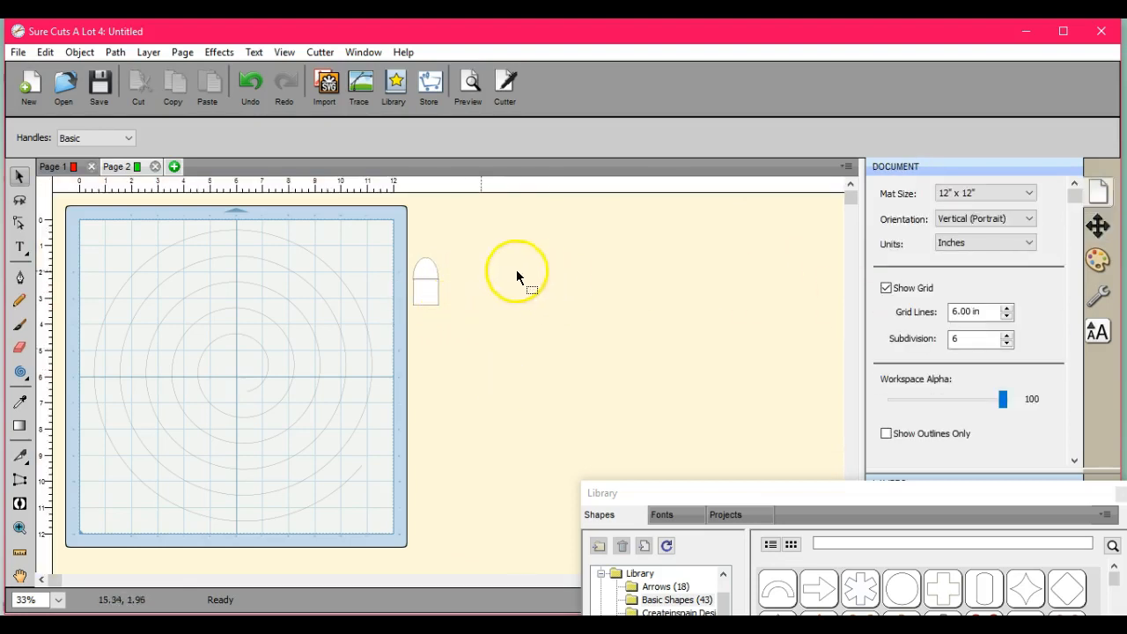
click(427, 301)
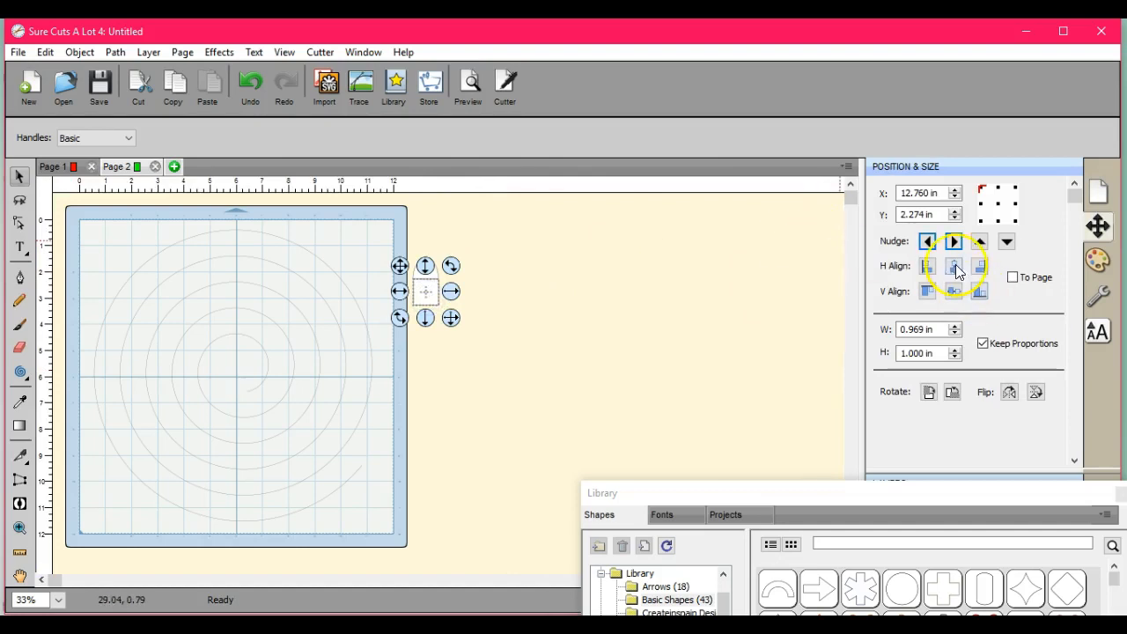
click(928, 242)
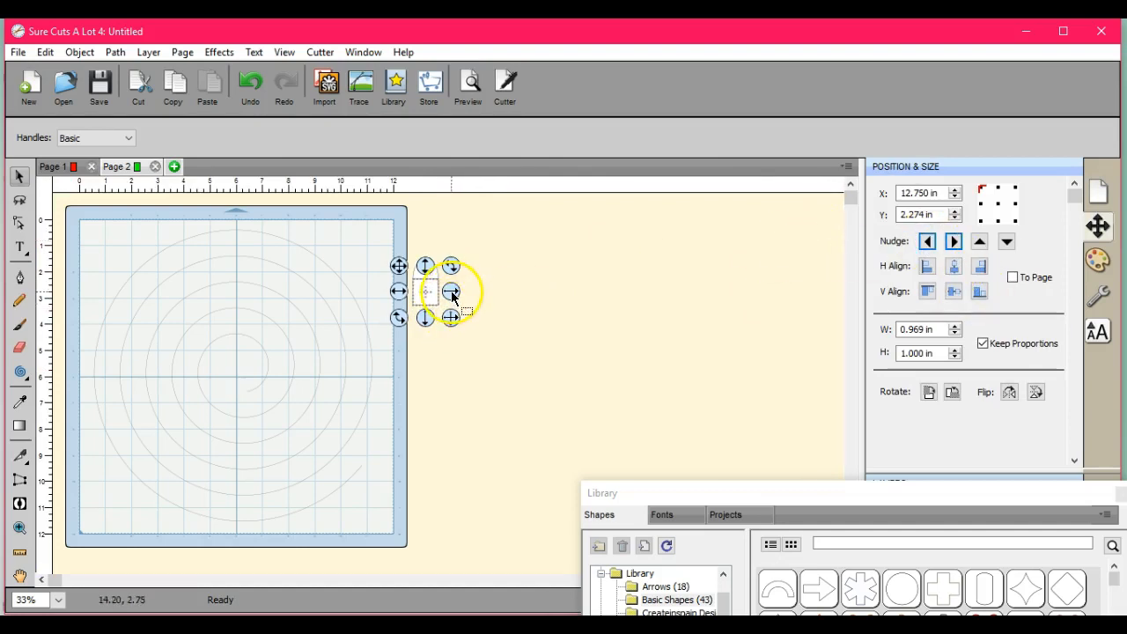
click(476, 344)
Nudge the half circle down to Y 1.465 in and shorten the rectangle from its lower edge
drag(428, 281, 428, 258)
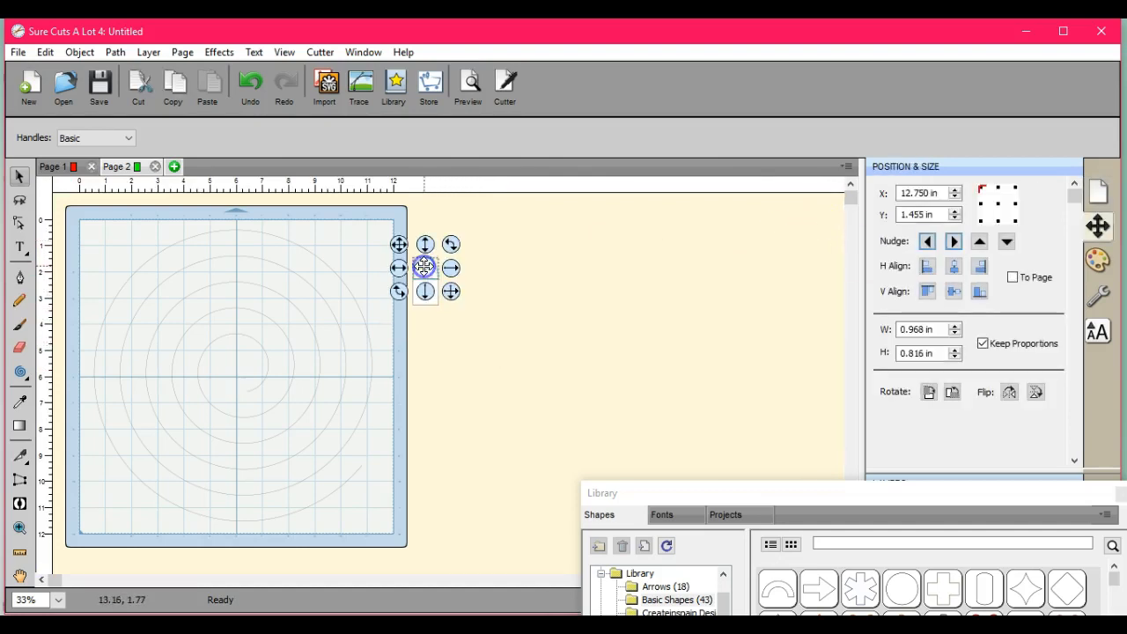
click(1006, 241)
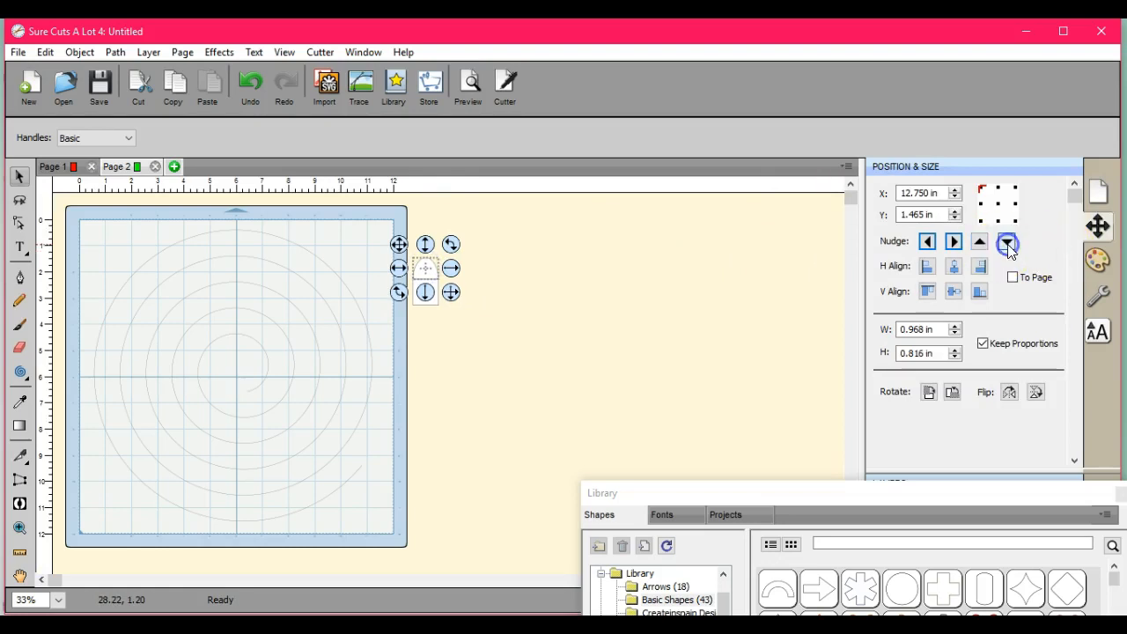
click(676, 326)
mouse_move(432, 284)
mouse_down()
mouse_move(428, 315)
mouse_move(424, 303)
mouse_up()
click(491, 344)
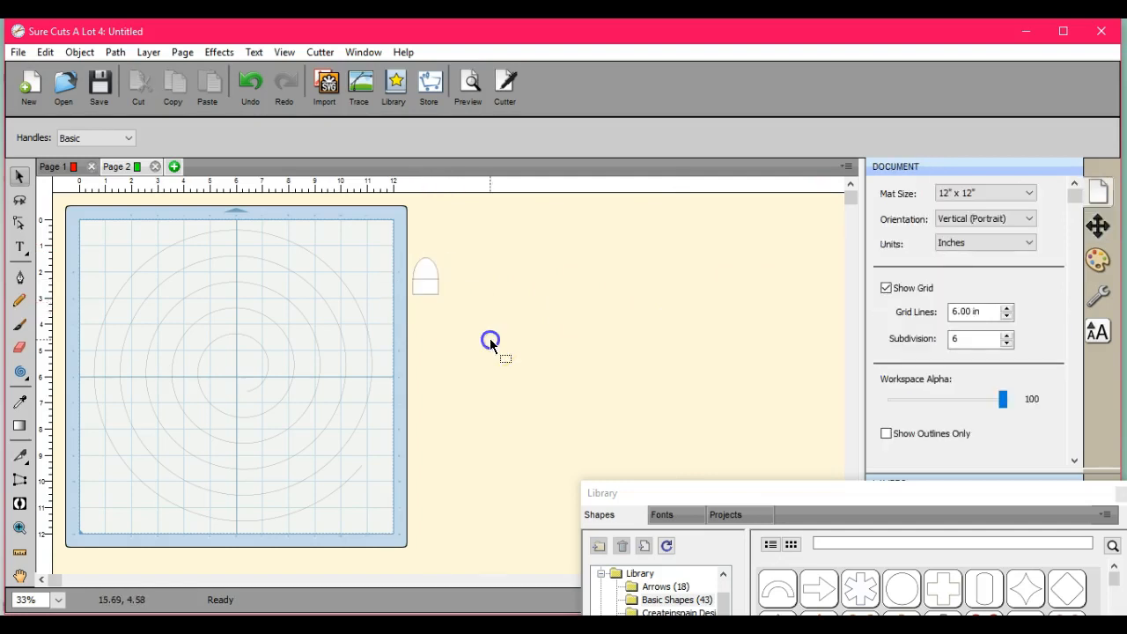
Union the half circle and the rectangle beside the mat into a single arch shape
drag(395, 217, 529, 401)
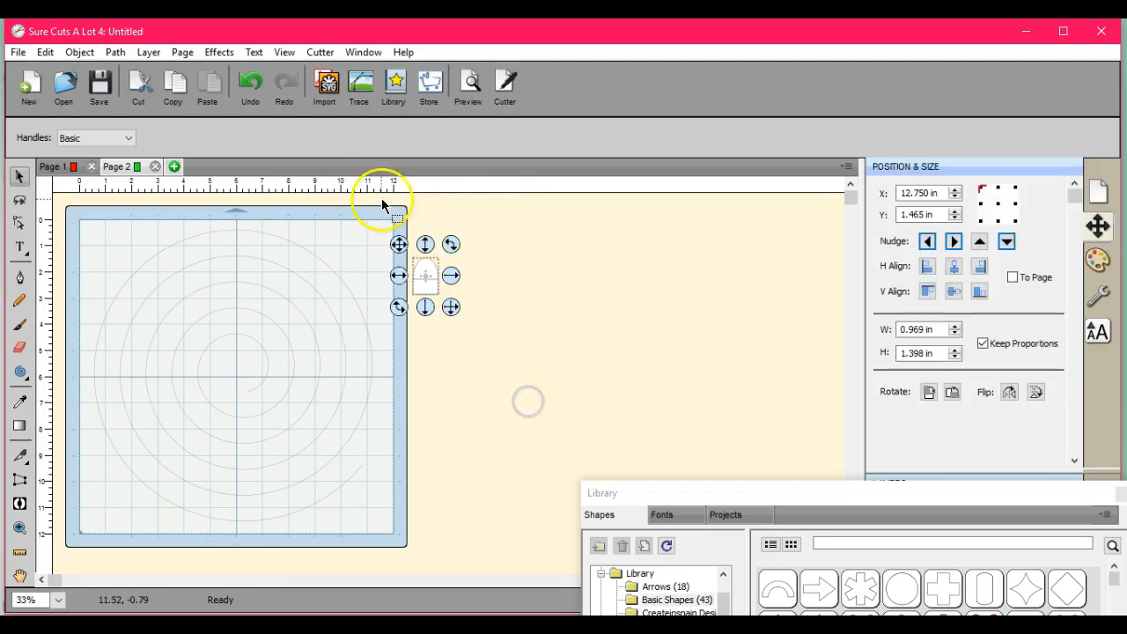
click(116, 52)
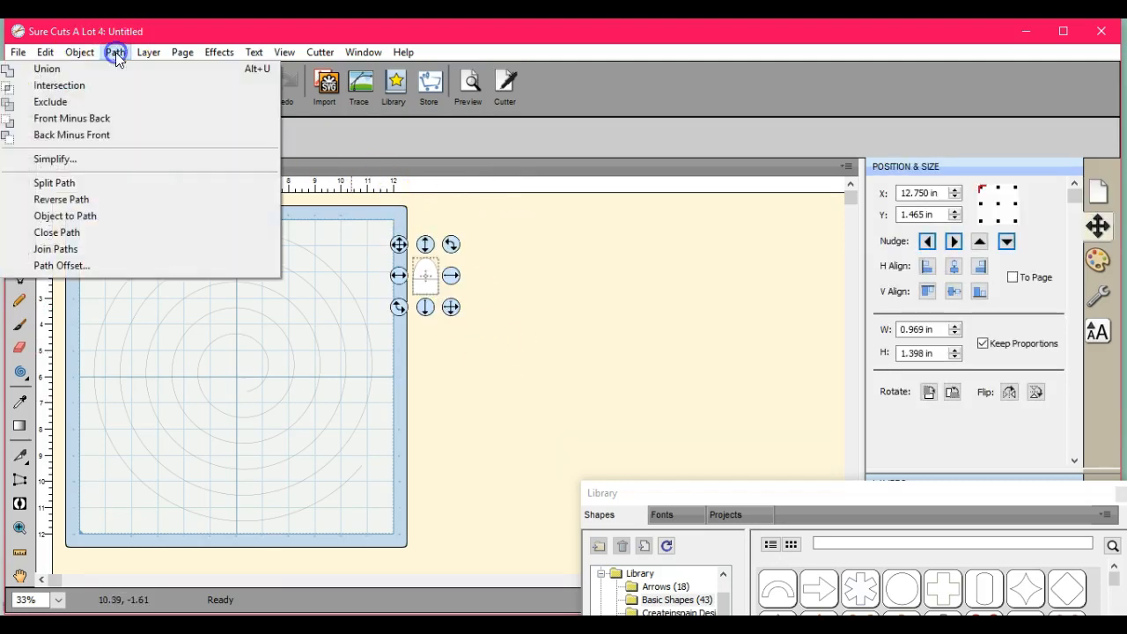
click(113, 69)
click(447, 341)
Shorten the arch shape from its lower edge to a height of about 1.15 in
click(432, 282)
drag(428, 313, 427, 308)
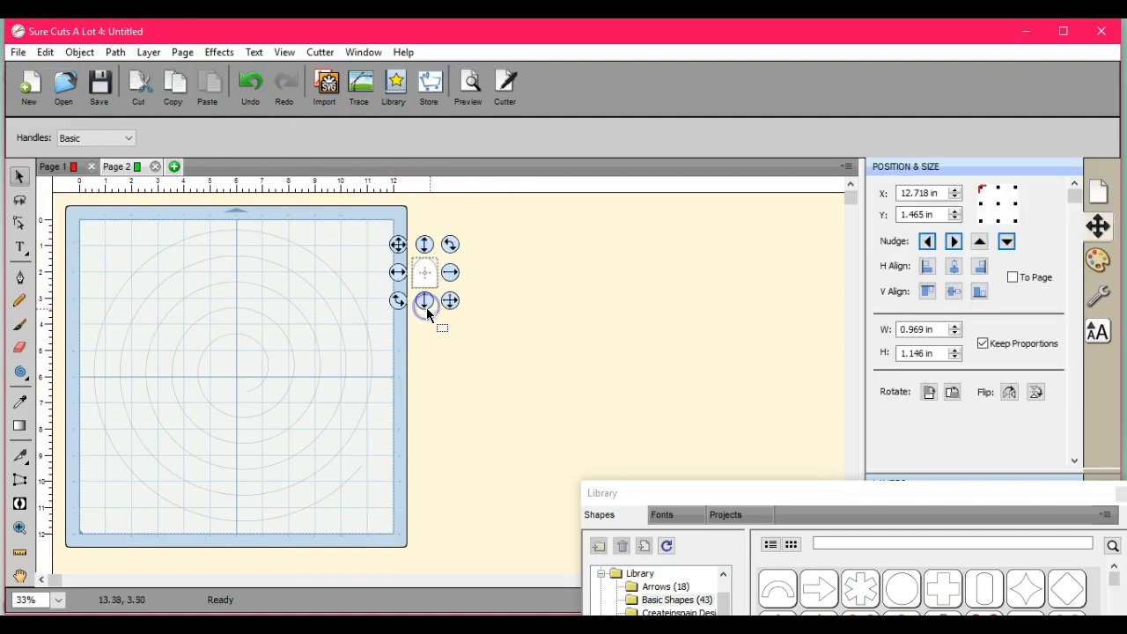
click(497, 364)
Insert a Circle library shape over the arch and reduce it to 0.250 in with proportions kept
double_click(900, 588)
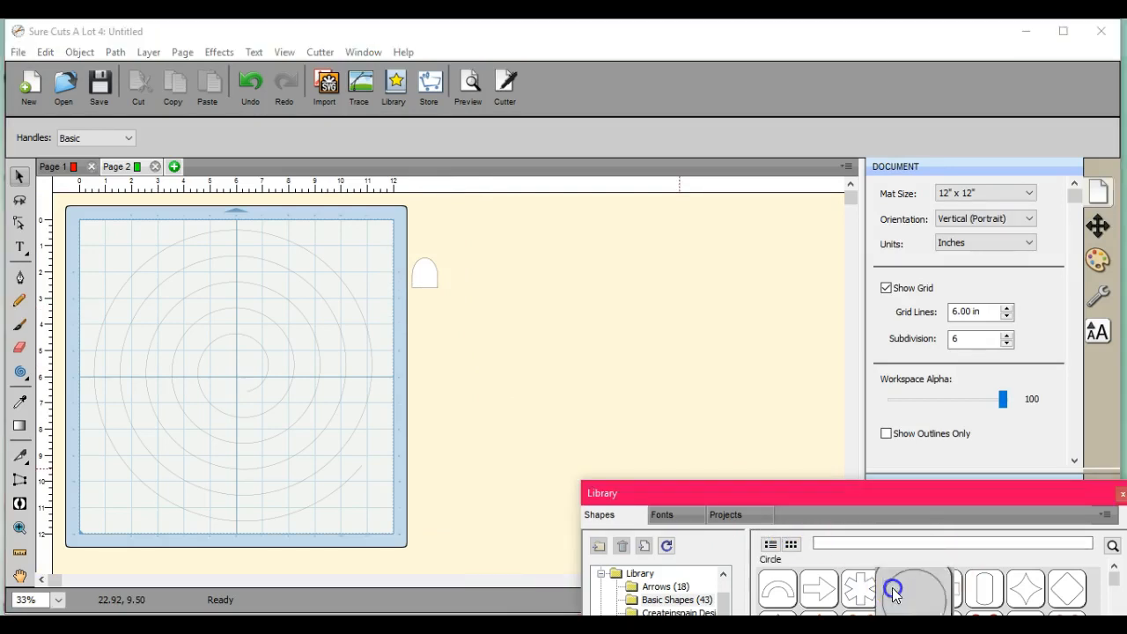
drag(145, 284, 415, 292)
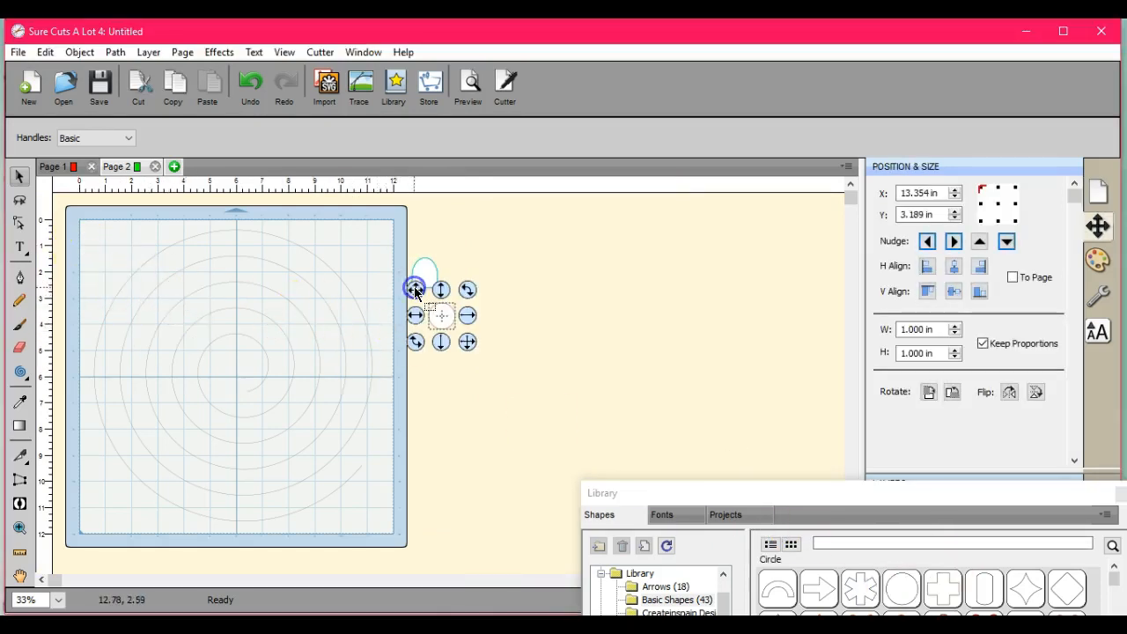
click(955, 335)
click(955, 335)
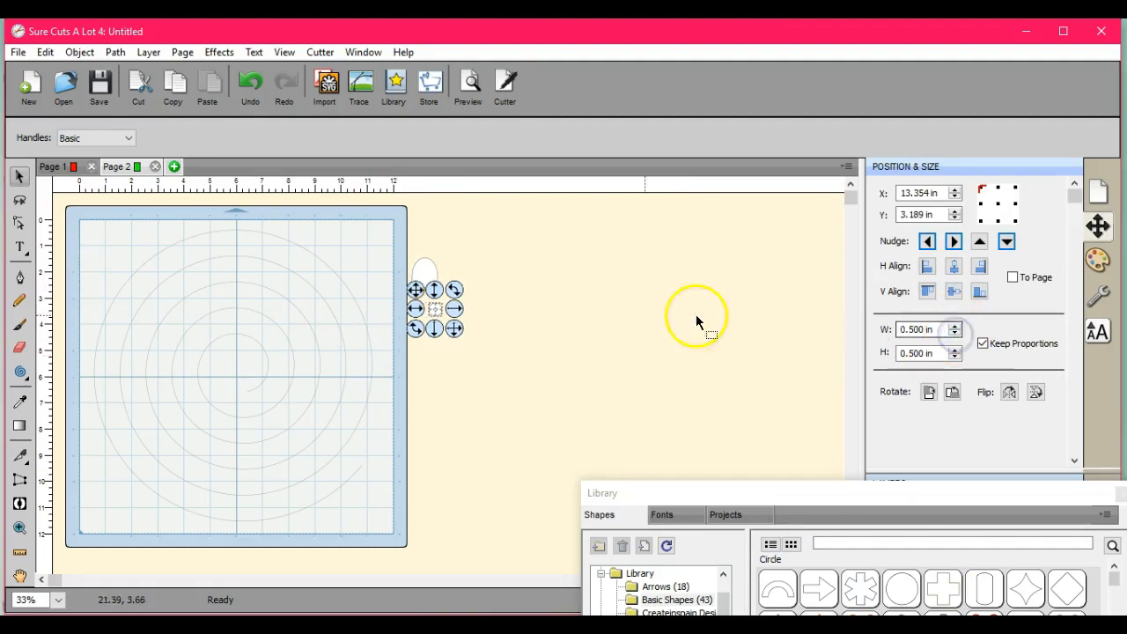
drag(414, 289, 412, 262)
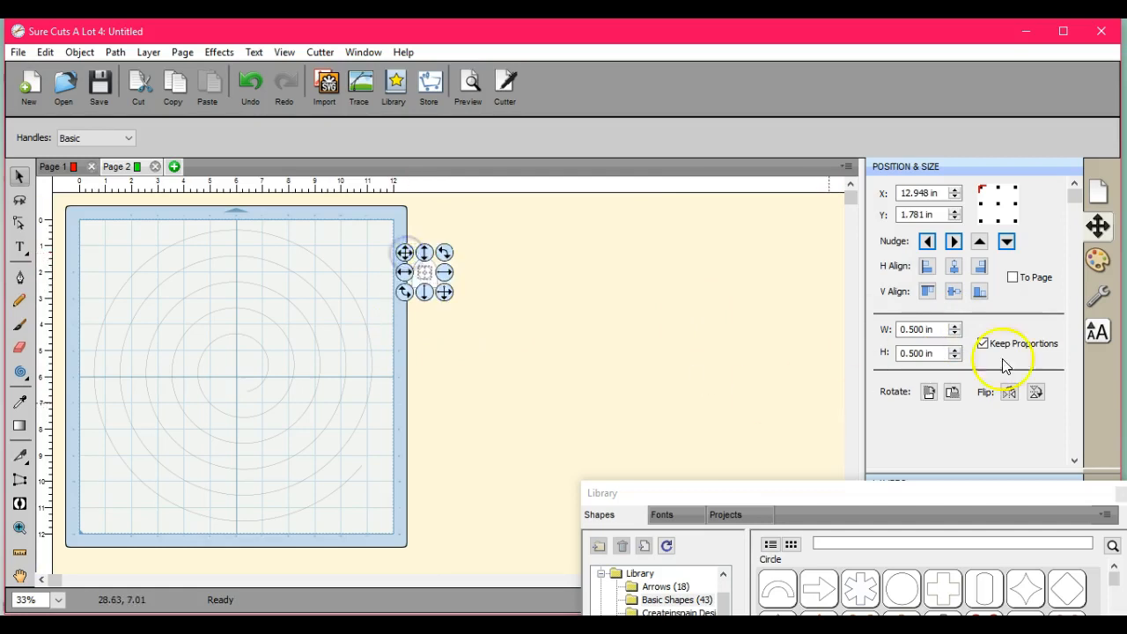
click(956, 334)
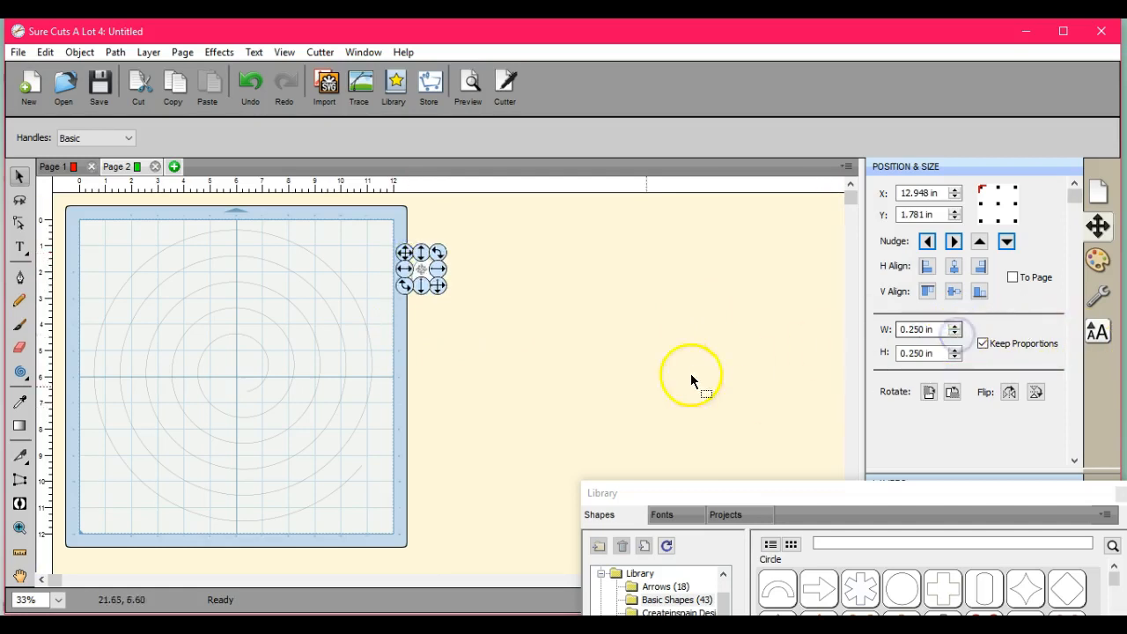
click(601, 370)
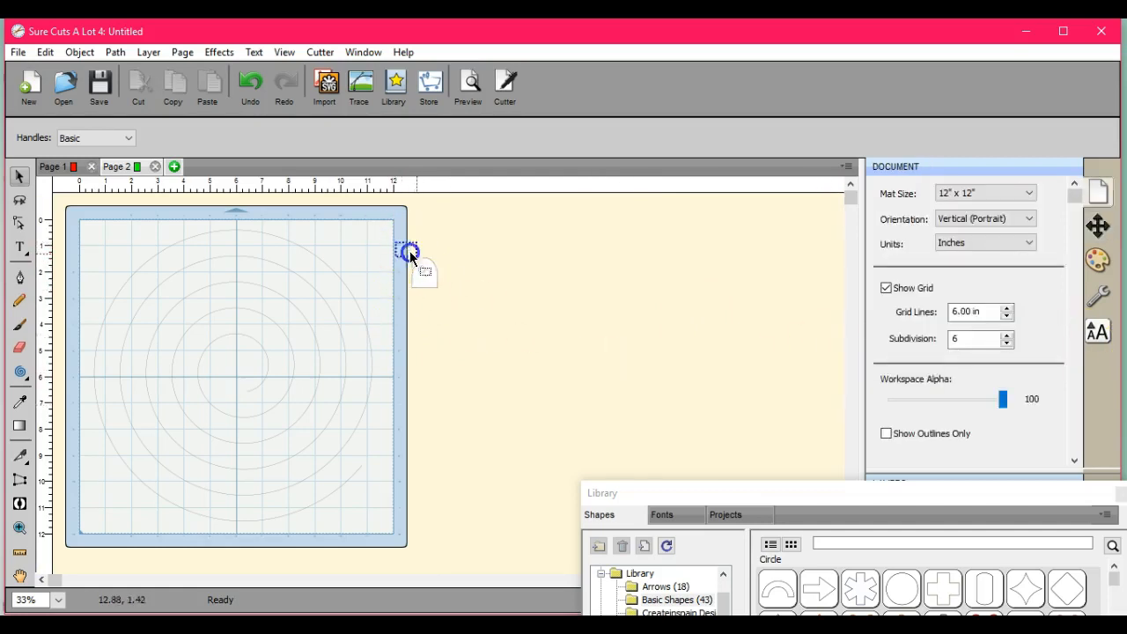
Centre the small circle horizontally on the arch and nudge it up three steps
drag(405, 248, 500, 320)
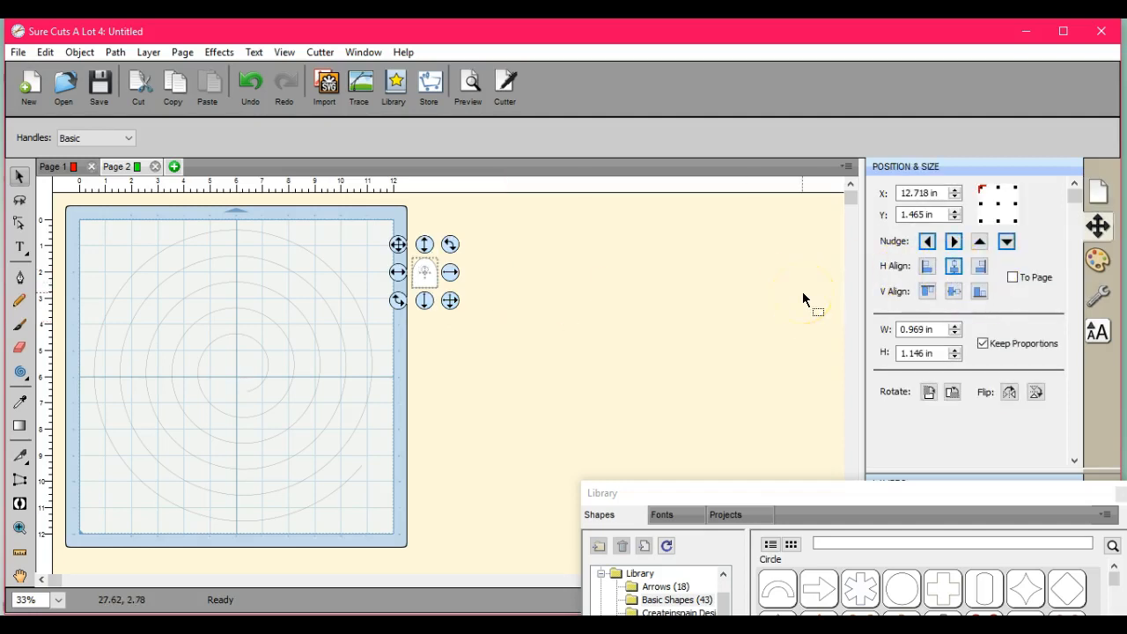
click(640, 297)
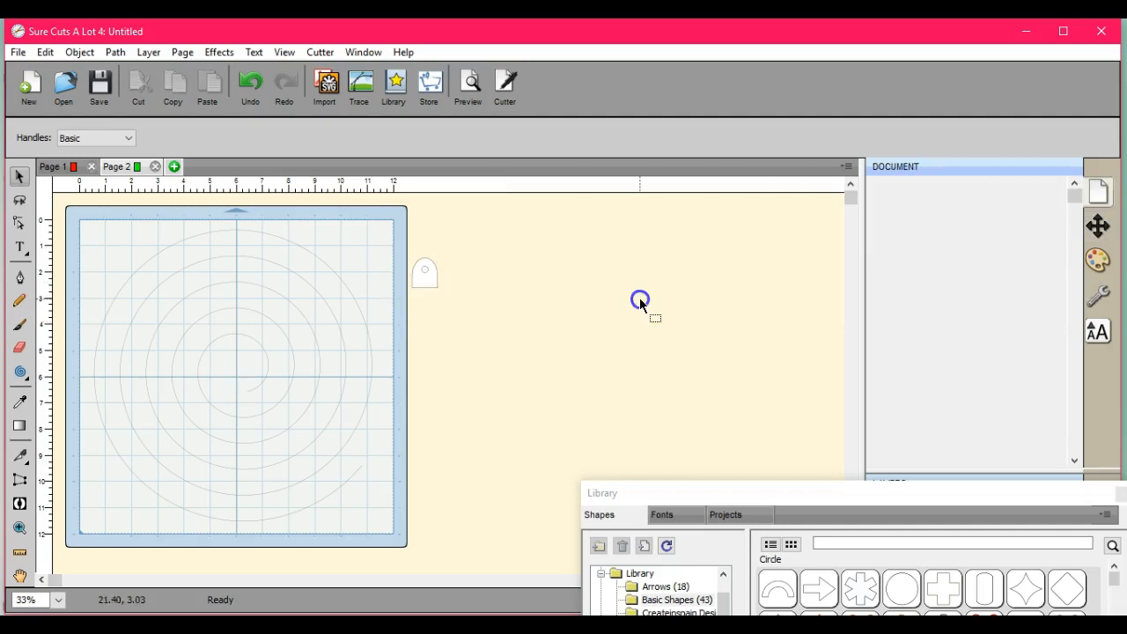
click(424, 269)
click(978, 244)
click(978, 244)
click(978, 244)
click(457, 333)
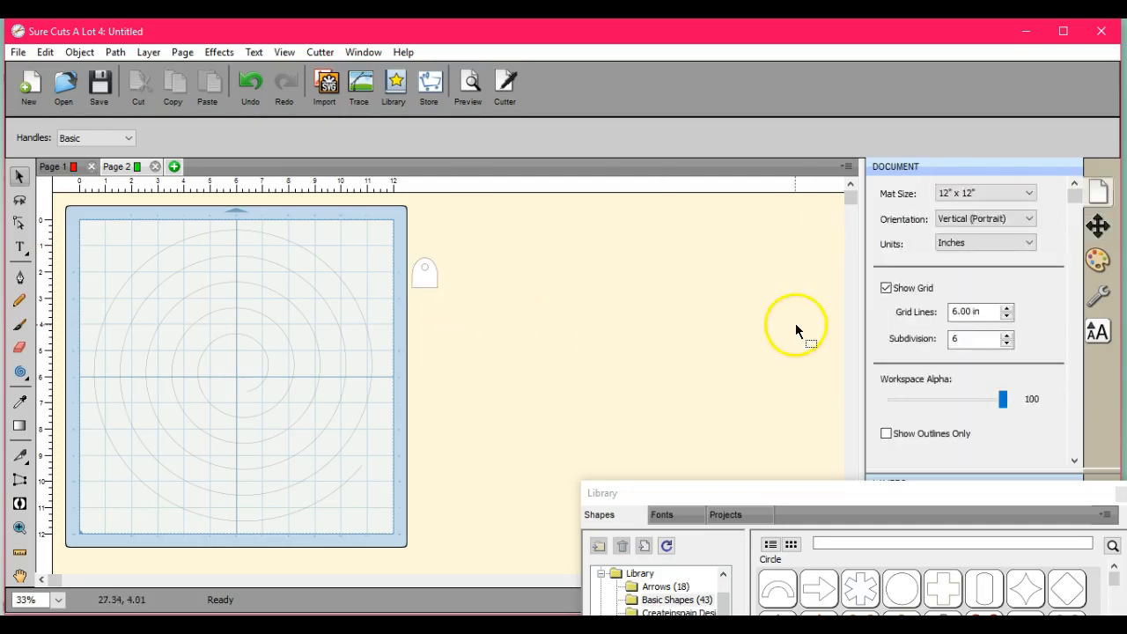
Cut the small circle out of the arch as a hole using Back Minus Front
click(1098, 226)
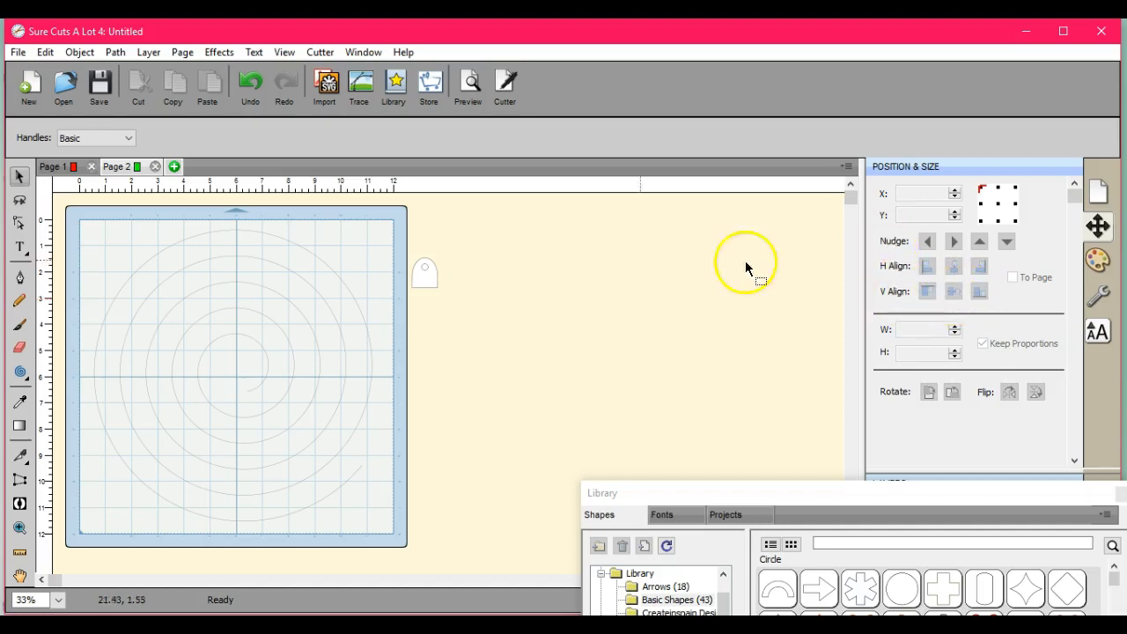
drag(378, 221, 521, 373)
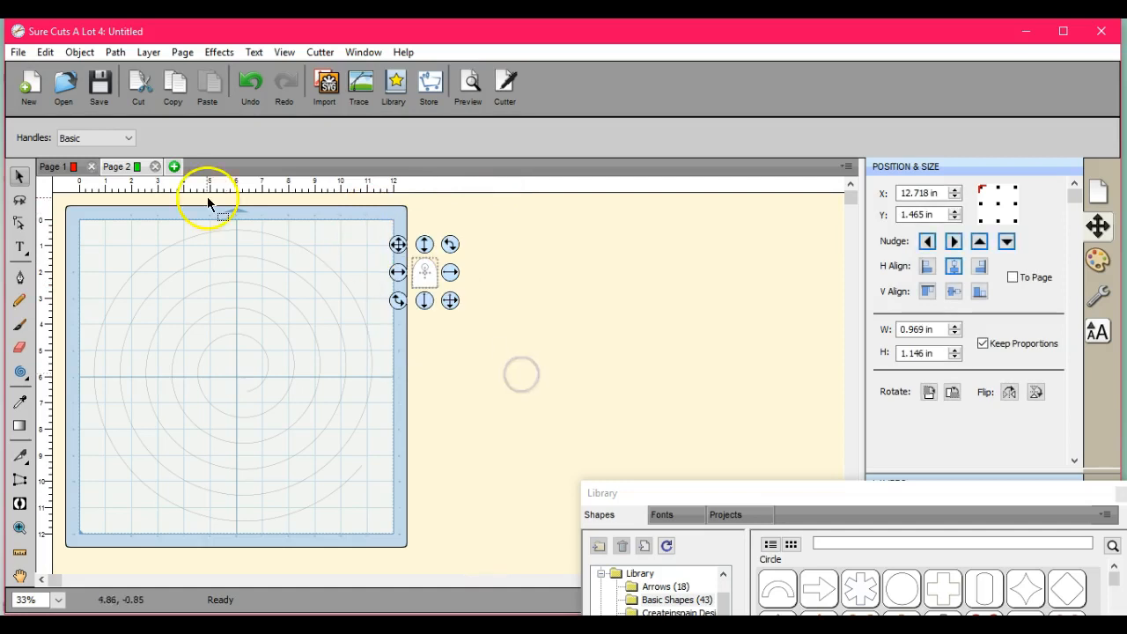
click(114, 53)
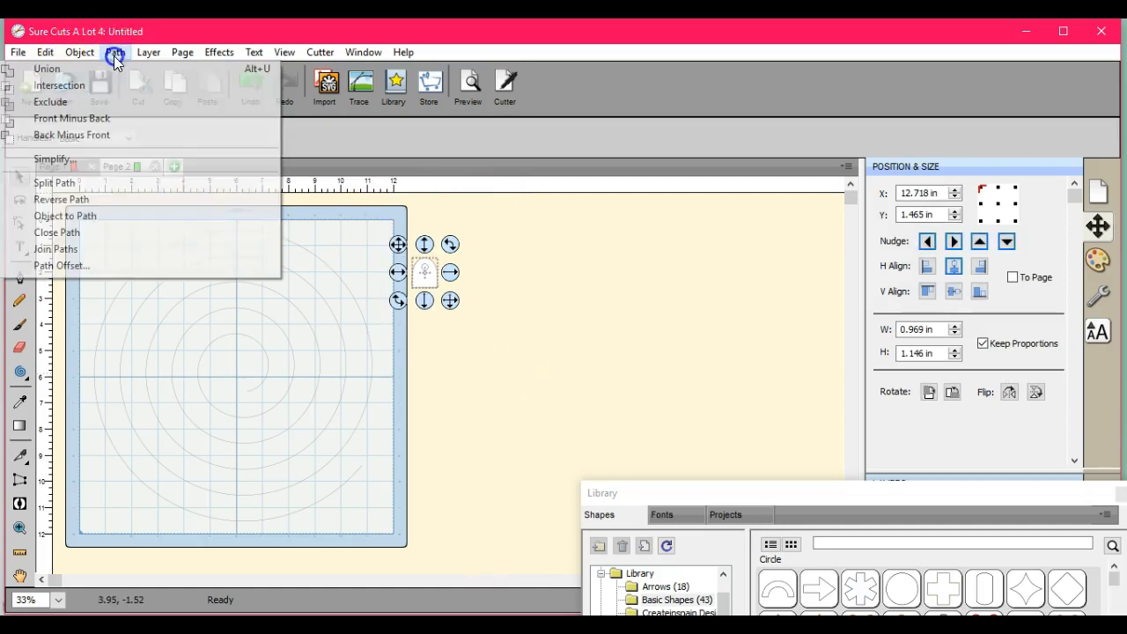
click(115, 136)
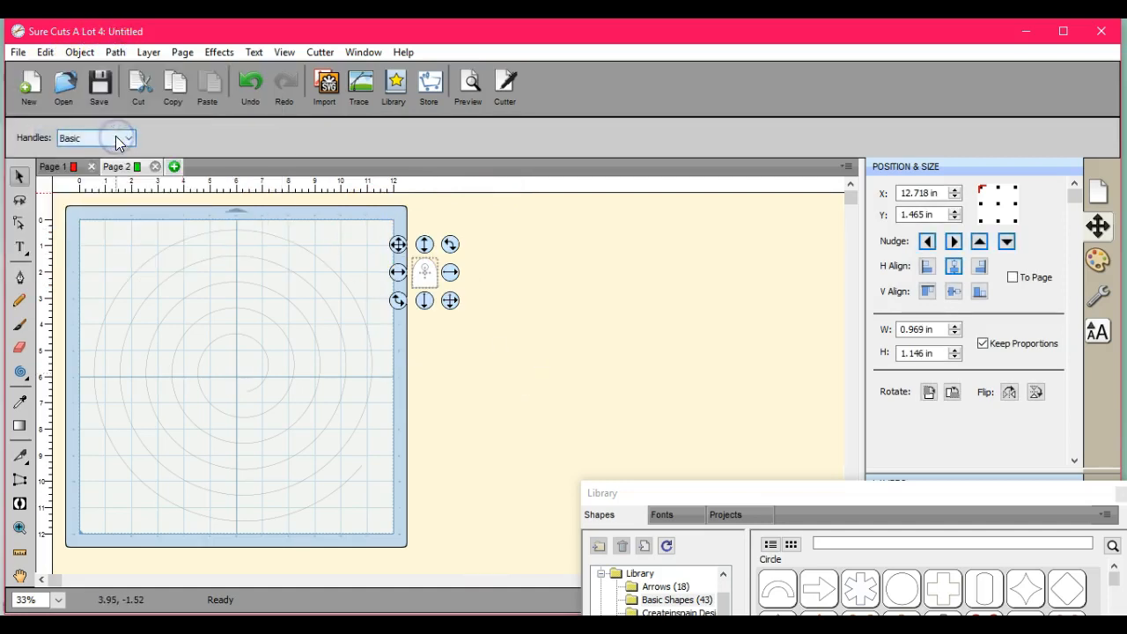
click(424, 430)
Move the holed arch onto the mat at about X 10.69, Y 1.56 in and shorten it to about 0.77 in high
click(429, 274)
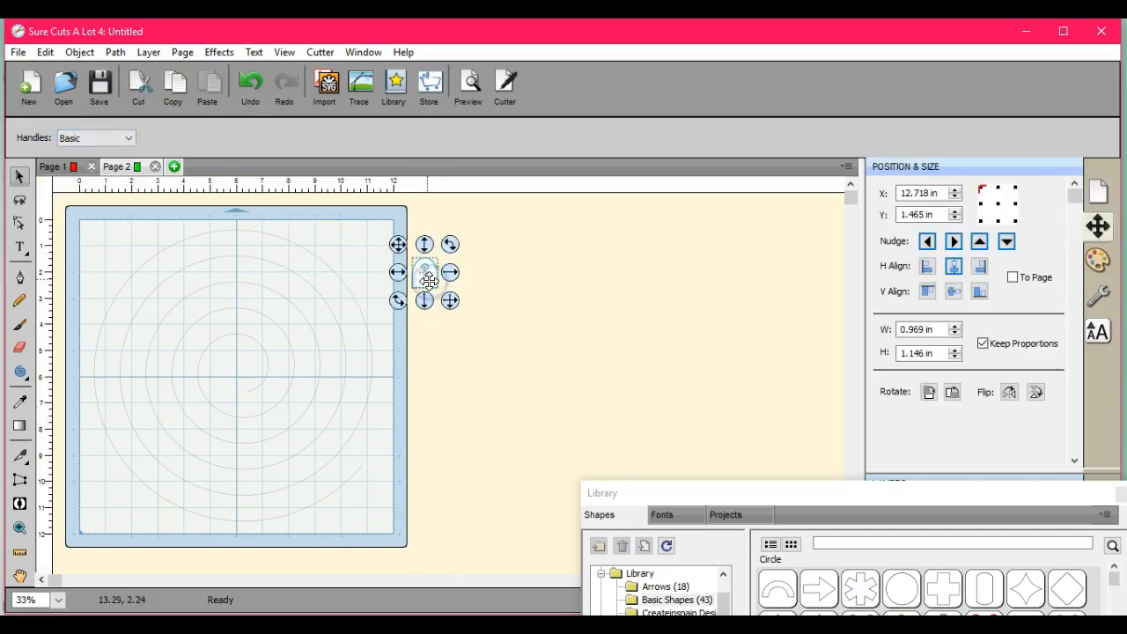
drag(403, 242, 362, 250)
drag(384, 308, 385, 298)
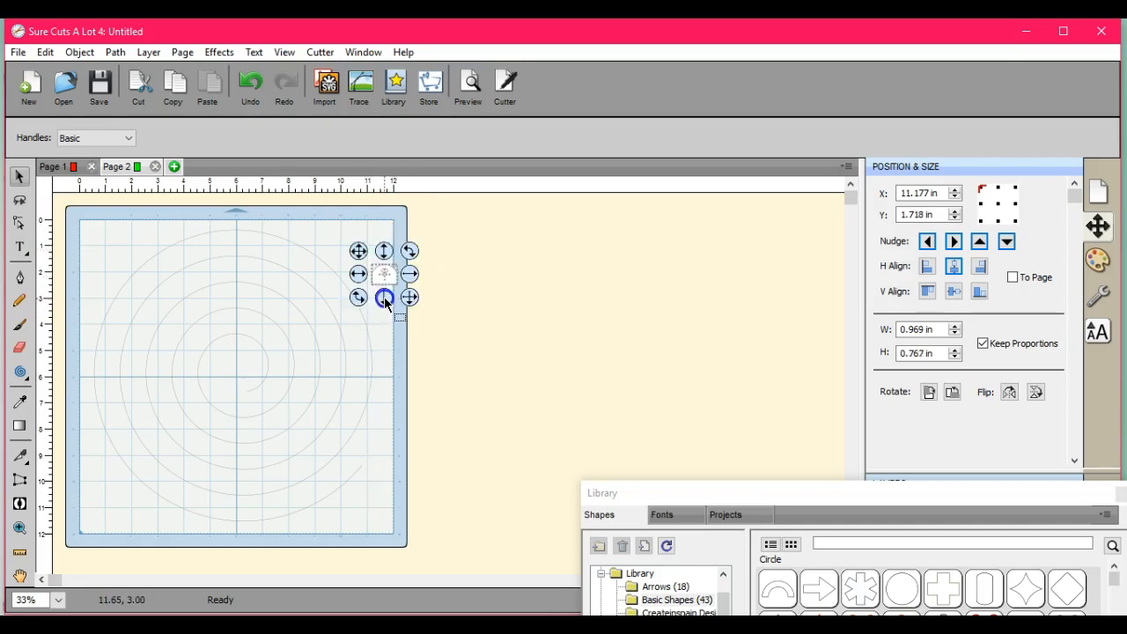
click(389, 319)
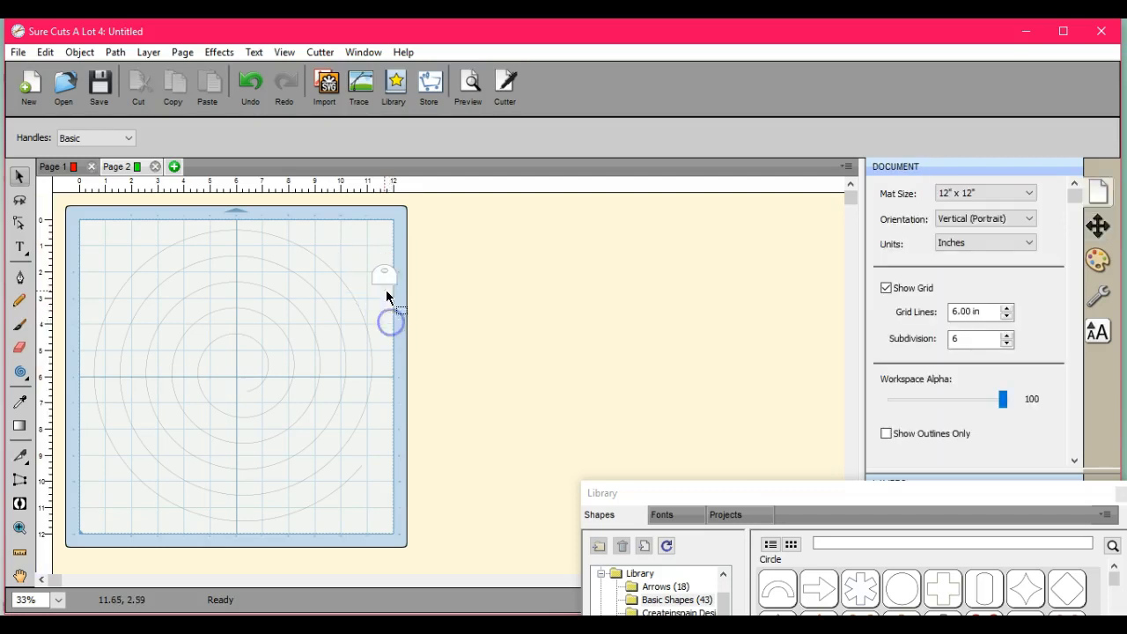
drag(382, 278, 370, 275)
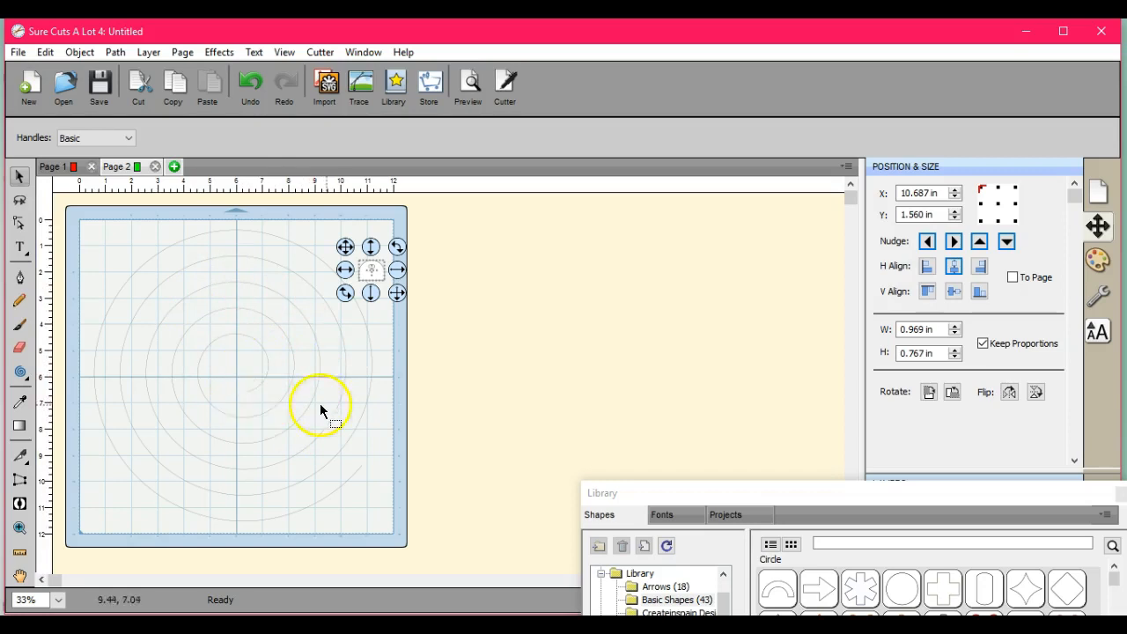
Start the Object On Path effect for the spiral and the holed arch with Auto Preview on
drag(77, 208, 498, 576)
click(220, 53)
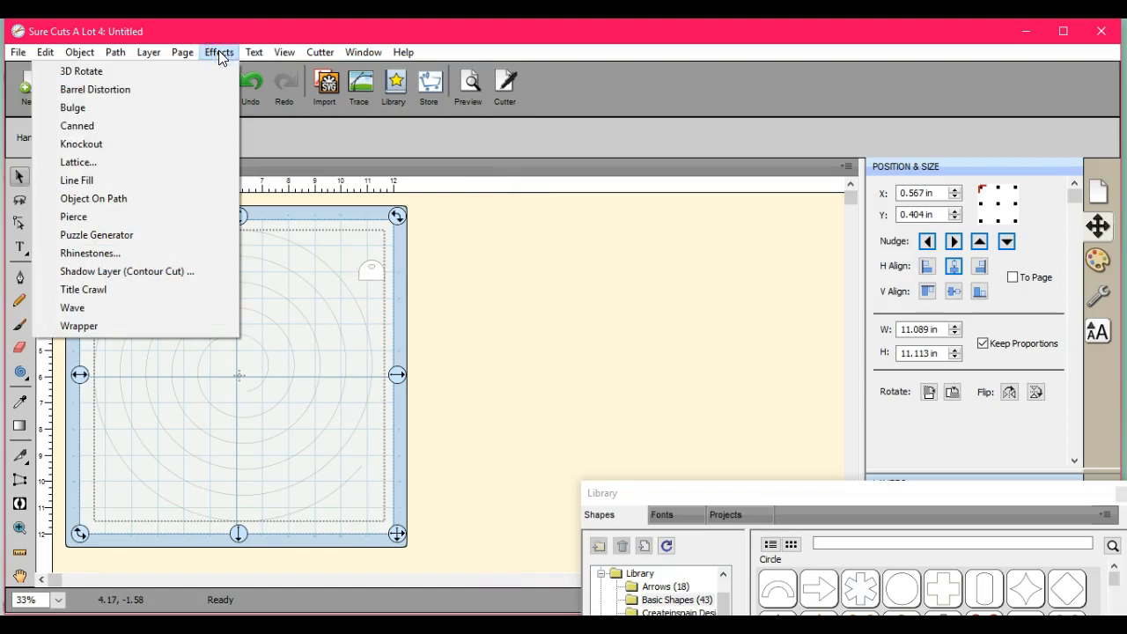
click(196, 198)
drag(526, 170, 636, 148)
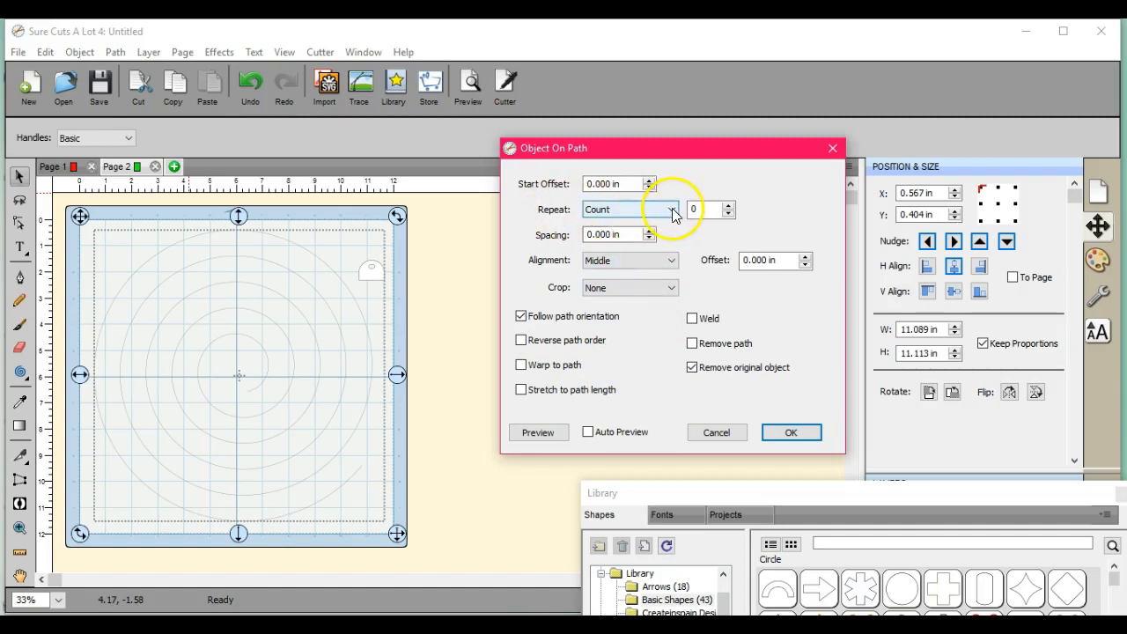
click(588, 432)
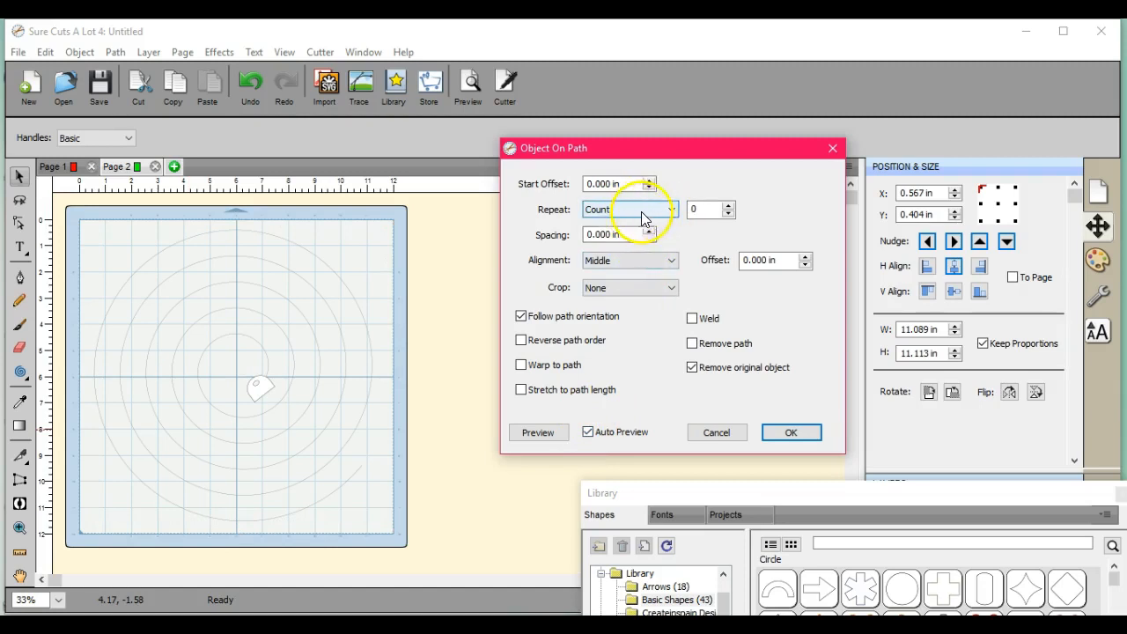
Set the arch to repeat along the spiral with the Fill path length option
click(672, 210)
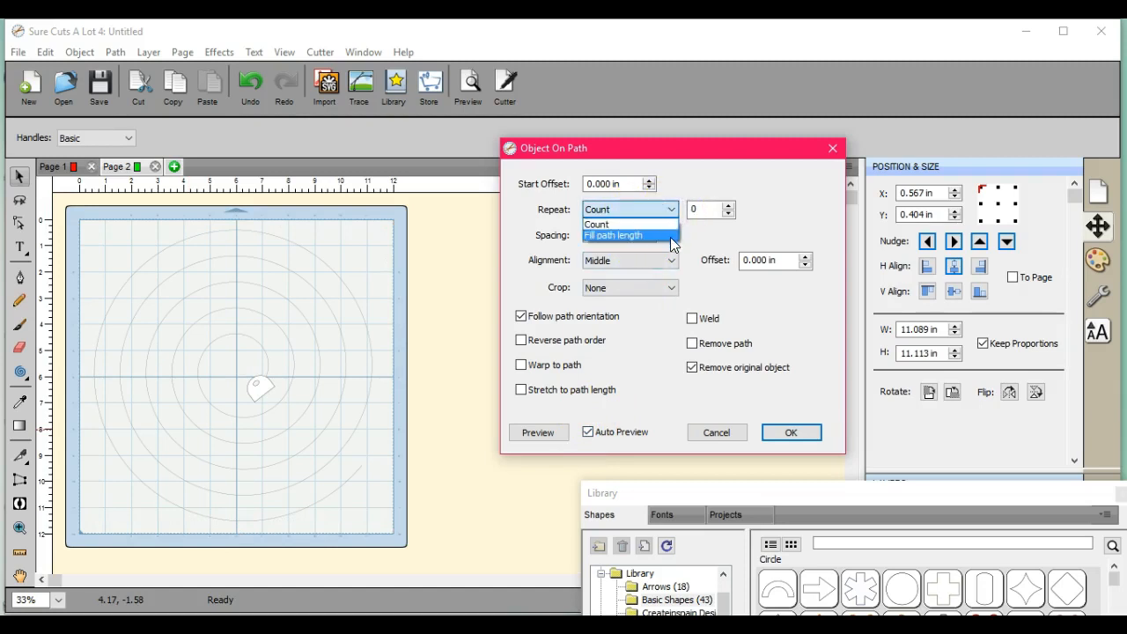
click(670, 237)
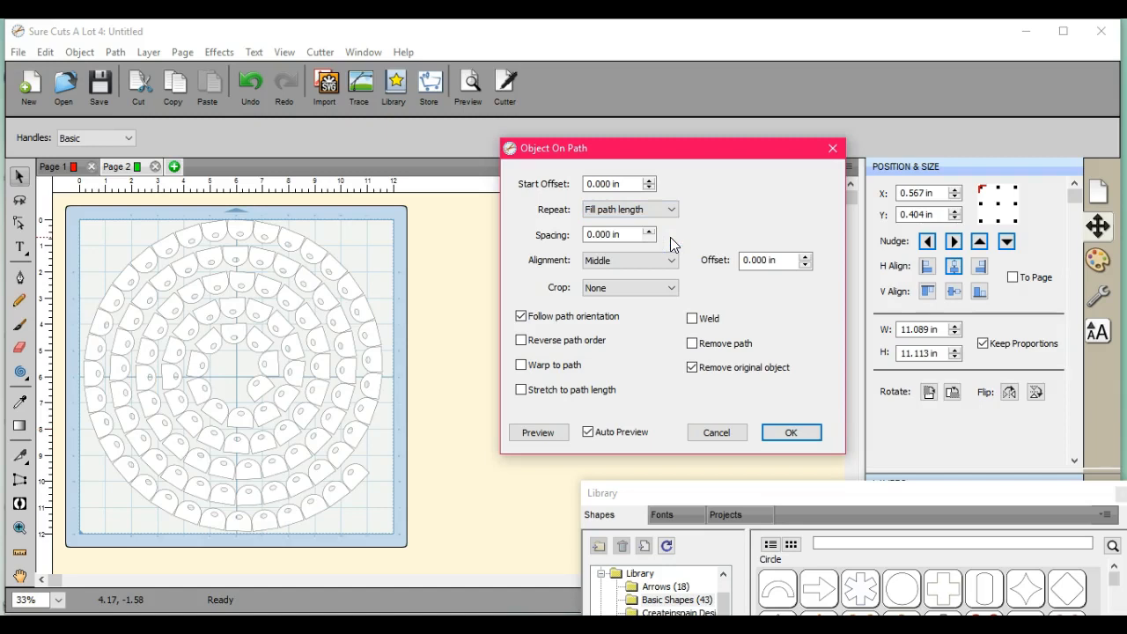
click(669, 212)
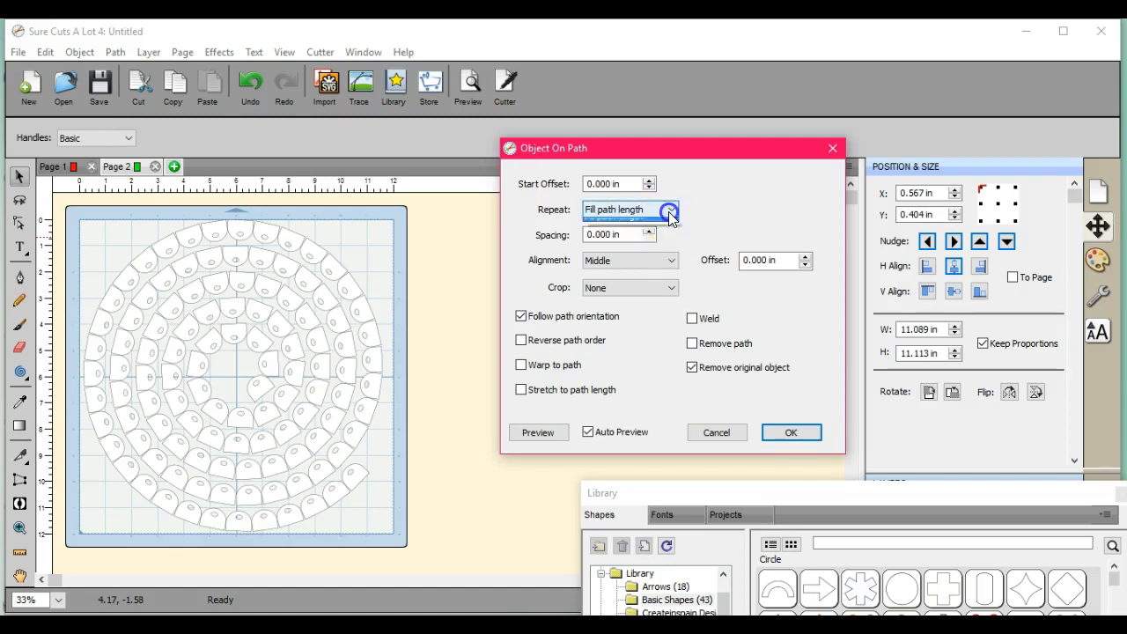
click(670, 213)
Preview the arches with Bottom alignment on the spiral, and set the alignment to Top
click(674, 262)
click(673, 296)
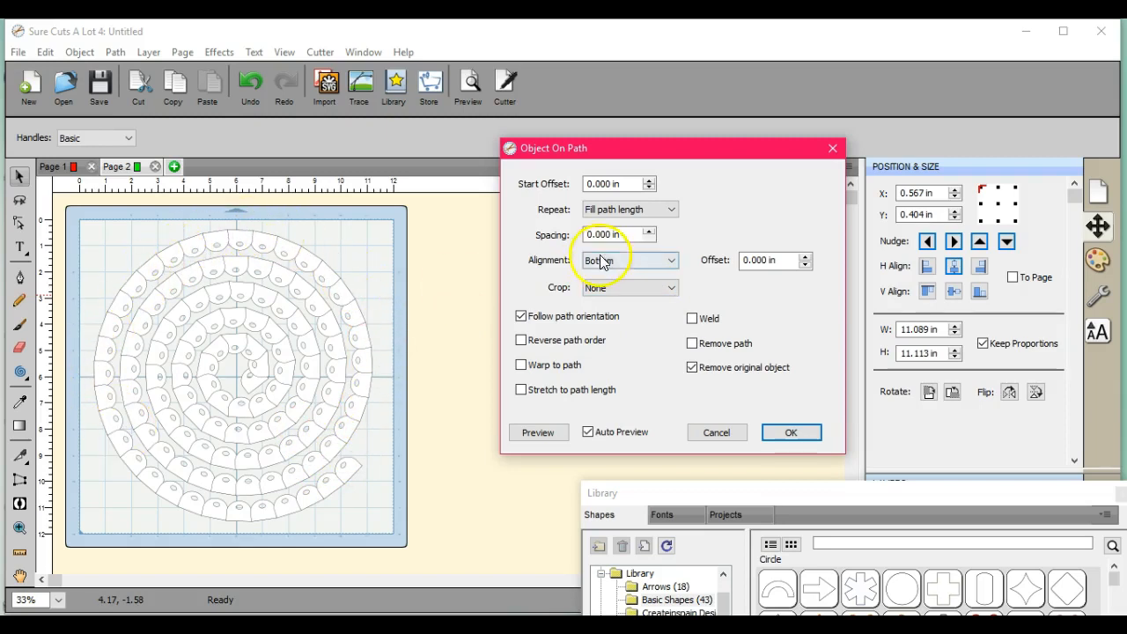
click(674, 260)
click(671, 273)
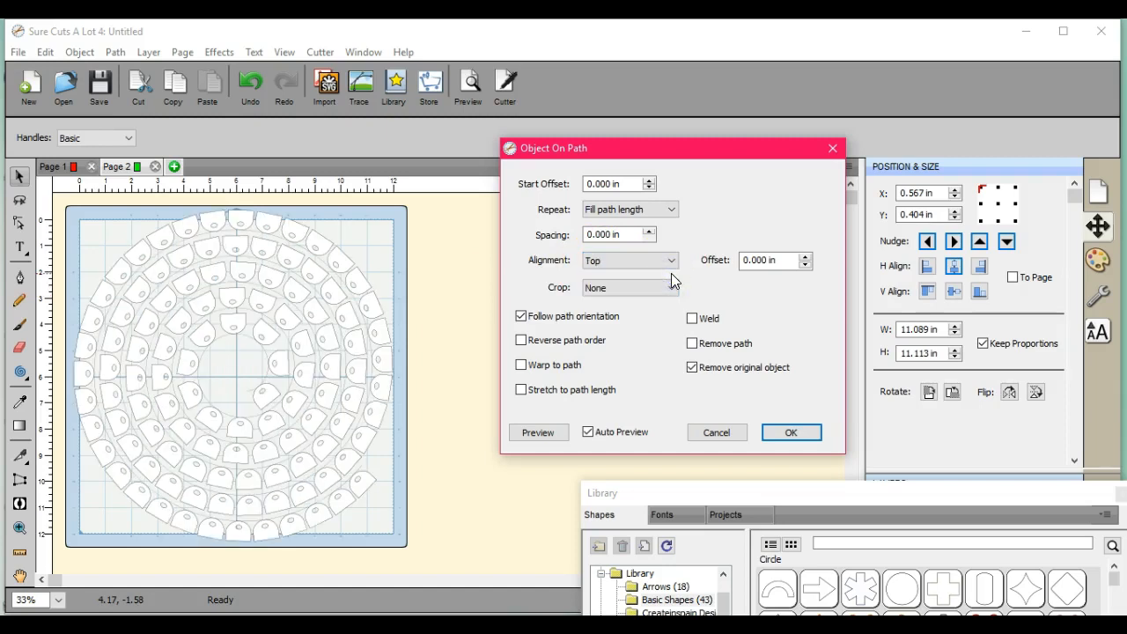
Preview the arches with Middle alignment on the spiral, and apply the Object On Path effect with Bottom alignment
click(674, 262)
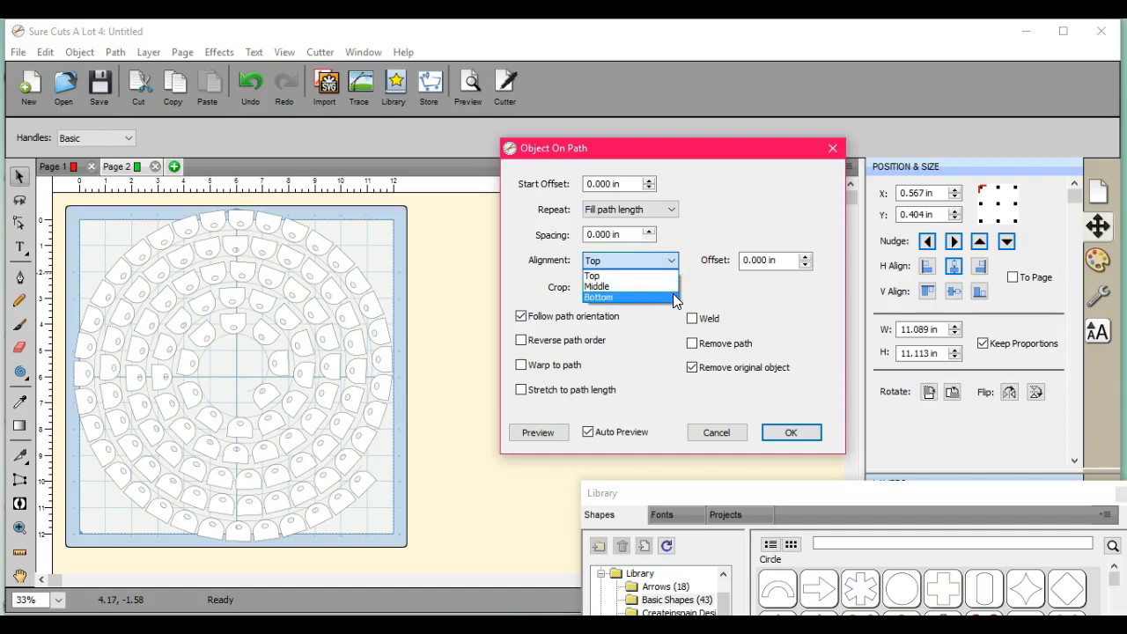
click(673, 286)
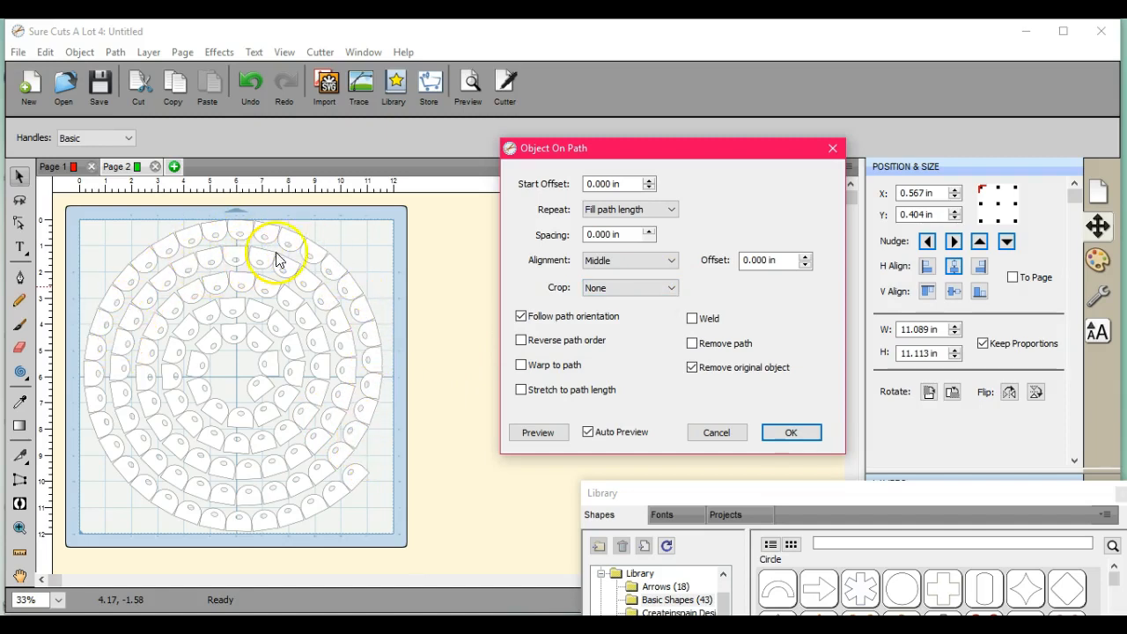
click(672, 263)
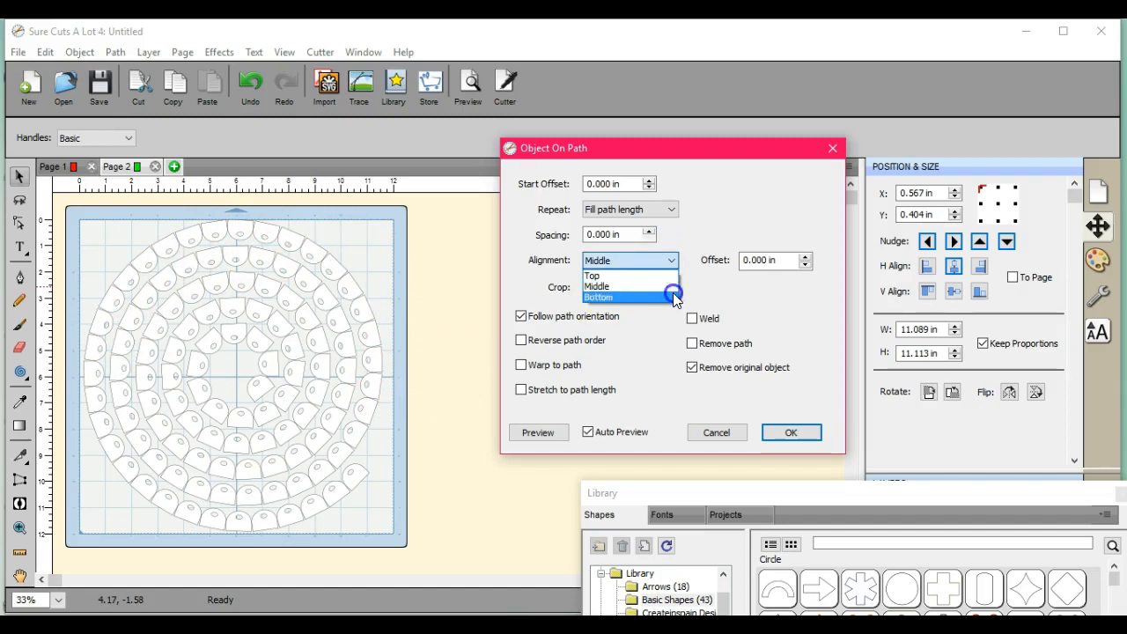
click(673, 295)
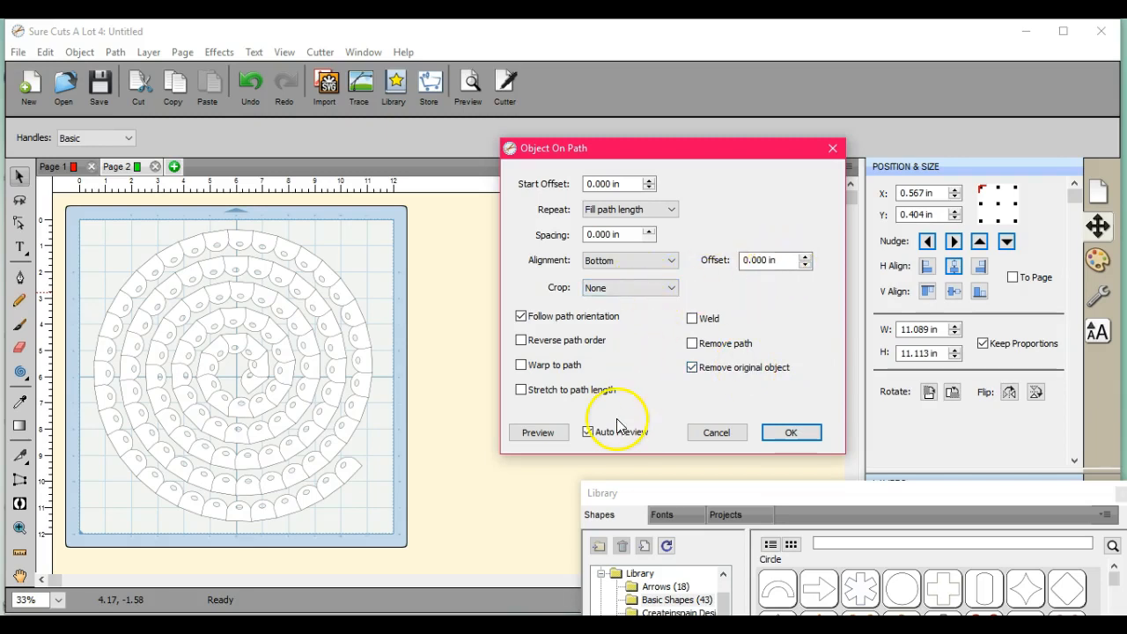
click(796, 433)
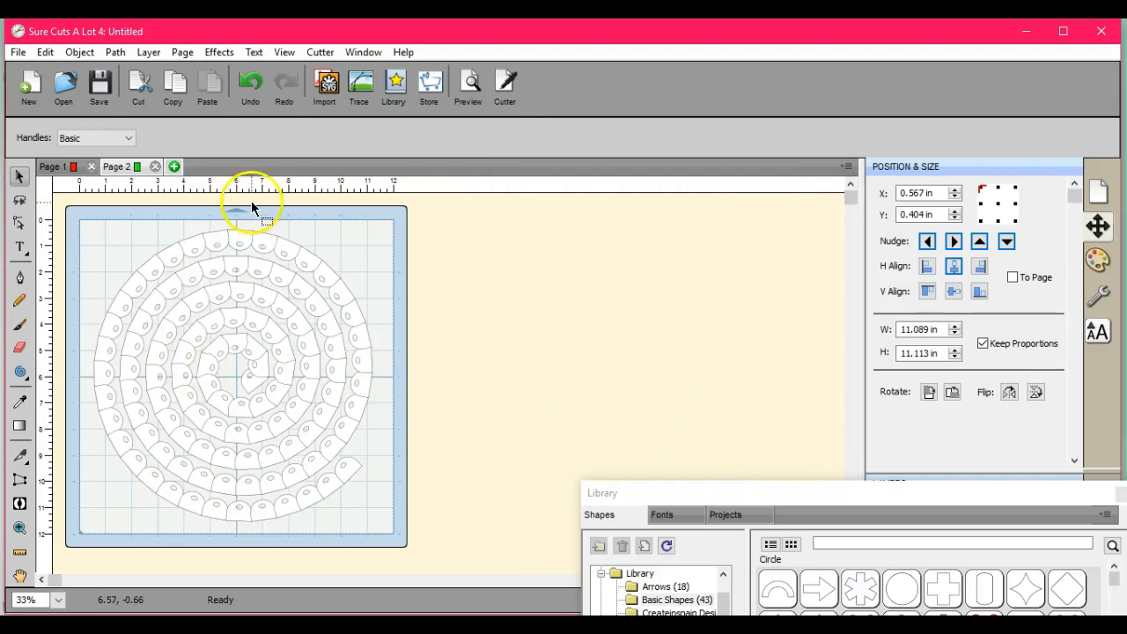
click(218, 52)
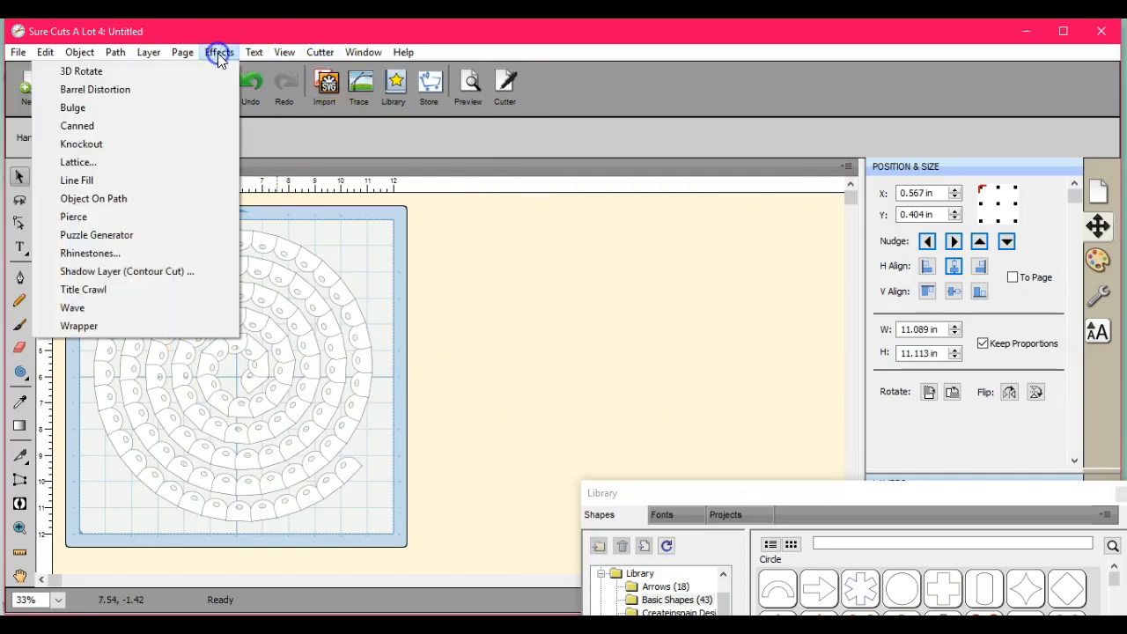
click(190, 198)
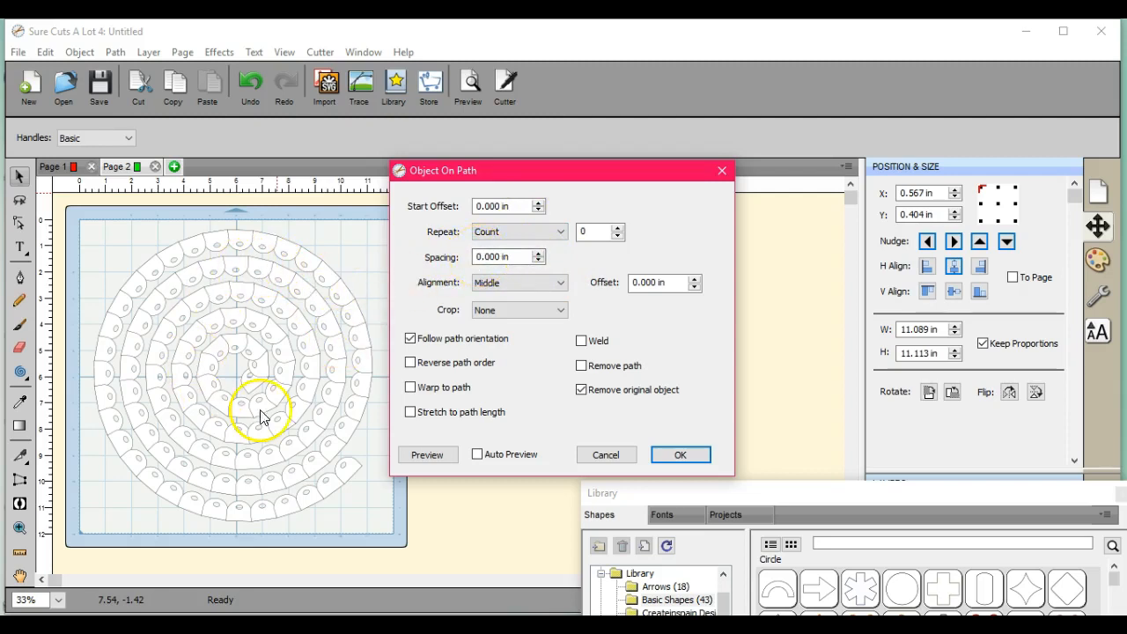
click(617, 456)
Select all the arches along the spiral and merge them into one continuous shape
click(75, 204)
drag(75, 204, 463, 538)
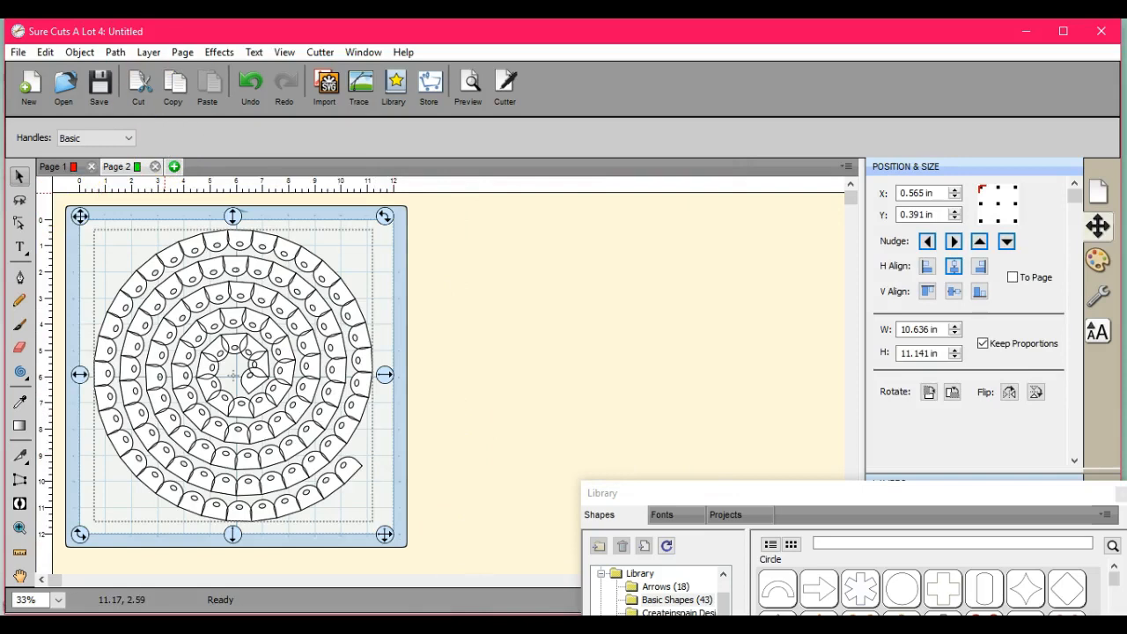
click(116, 52)
click(116, 67)
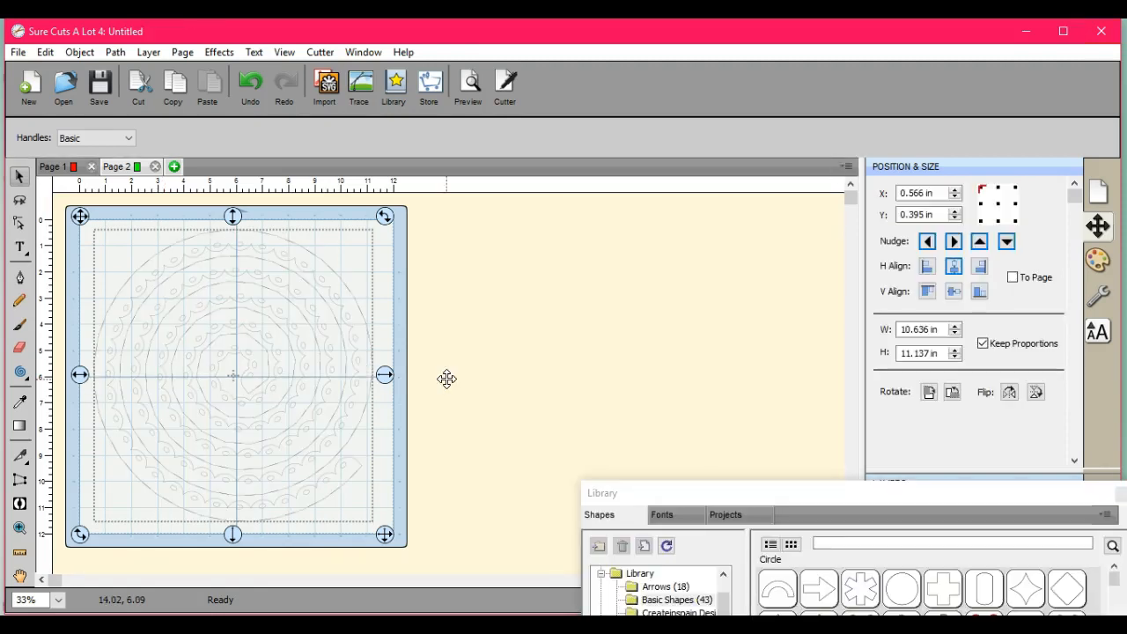
click(503, 411)
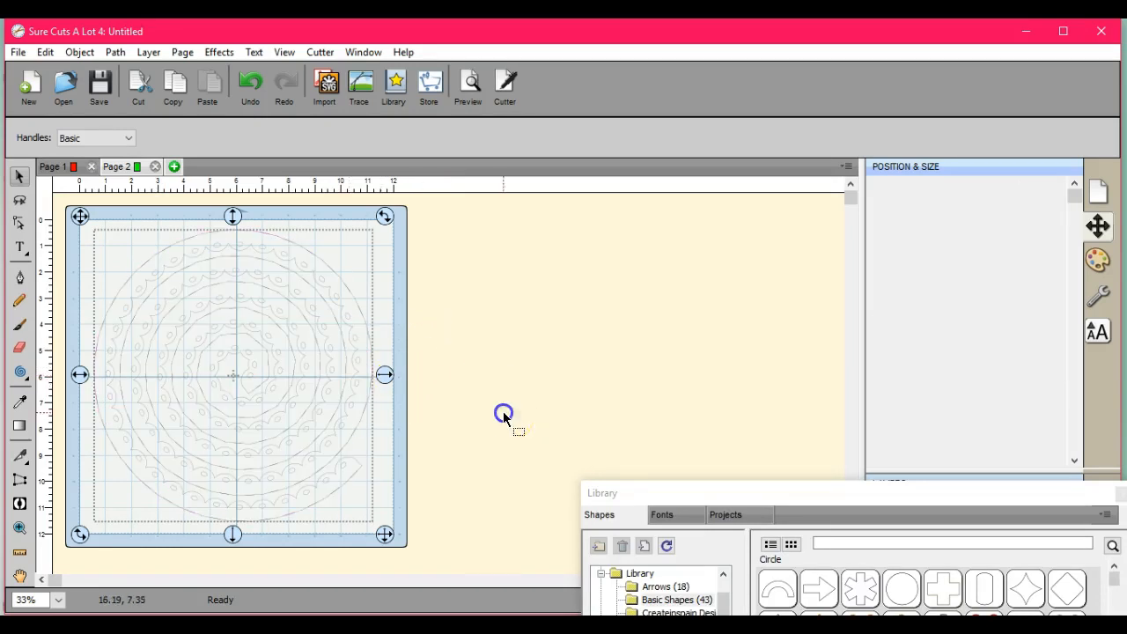
click(369, 372)
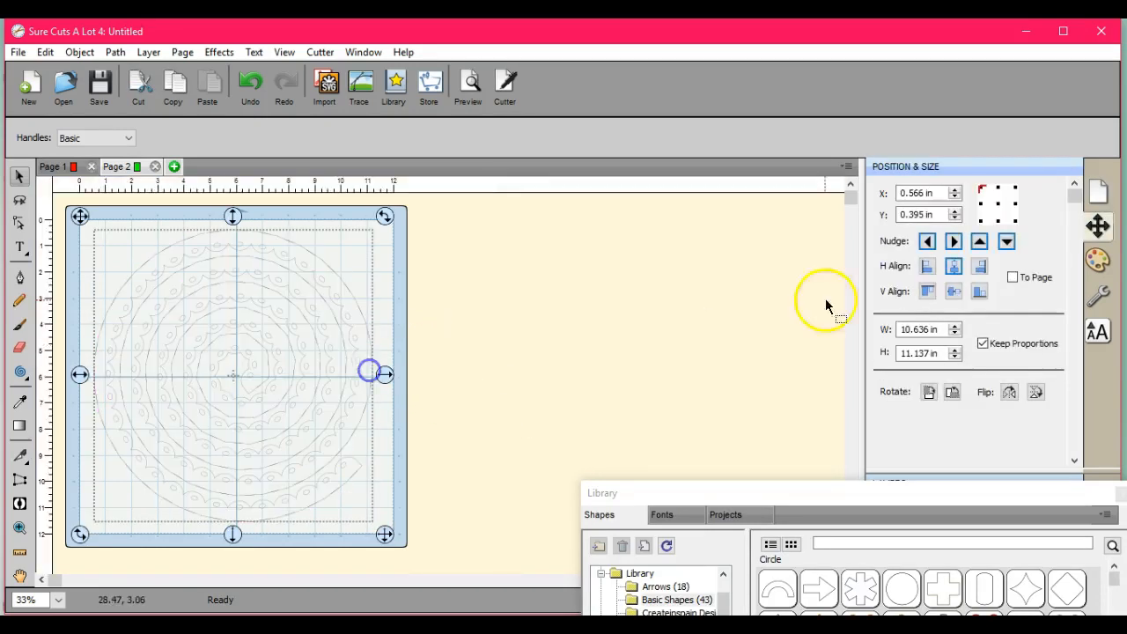
click(494, 393)
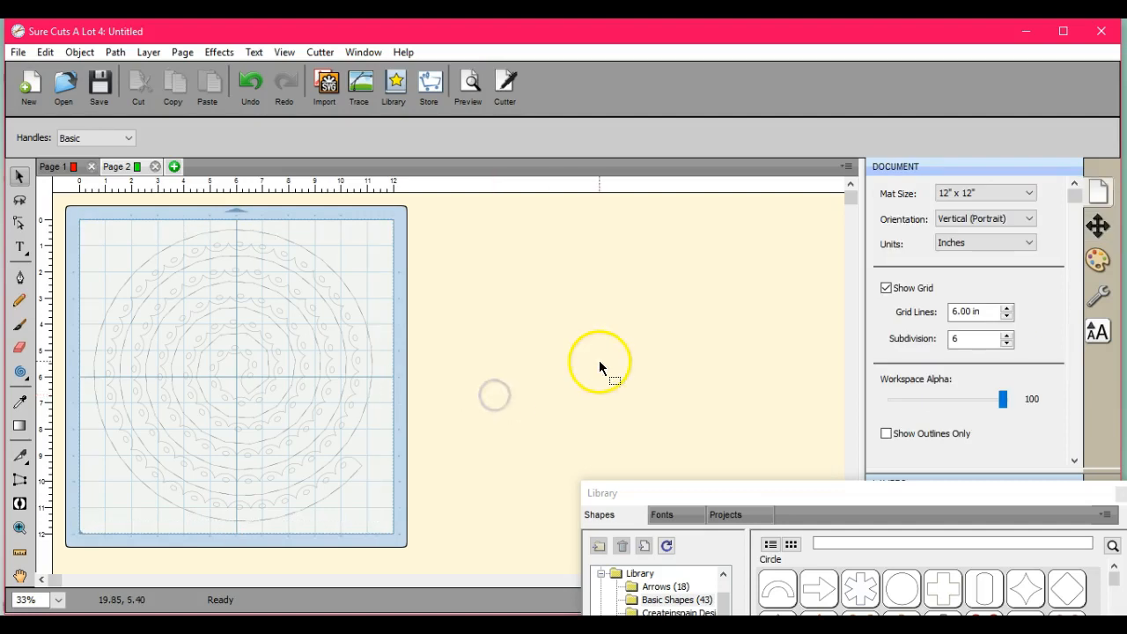
Fill the merged petal spiral with a solid bright pink colour
click(359, 377)
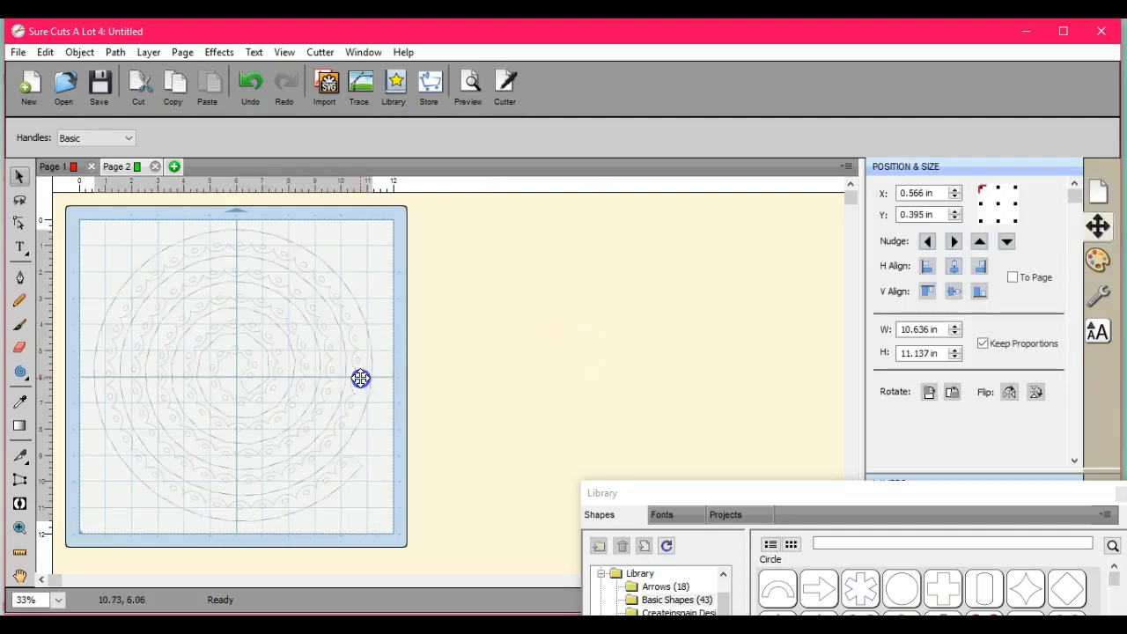
click(1097, 260)
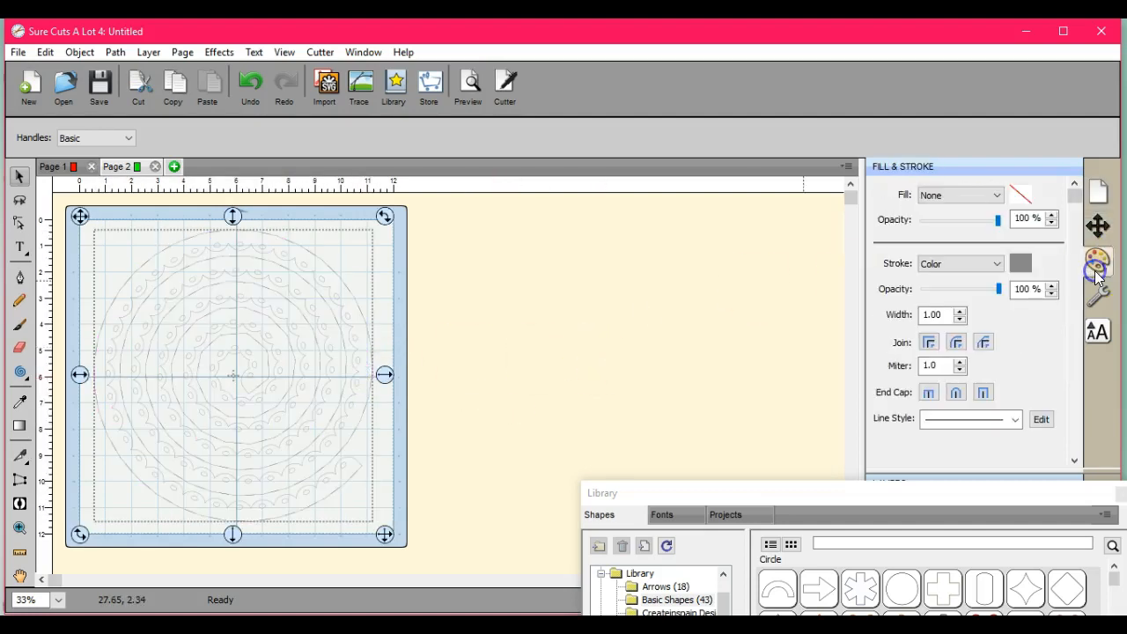
click(999, 200)
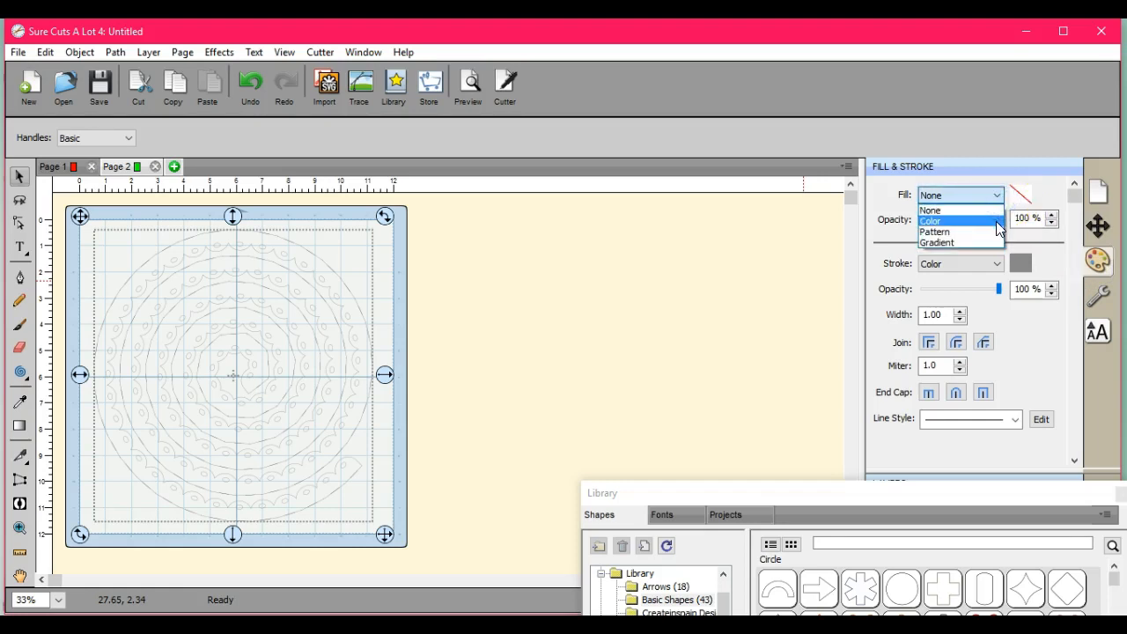
click(996, 221)
click(1021, 196)
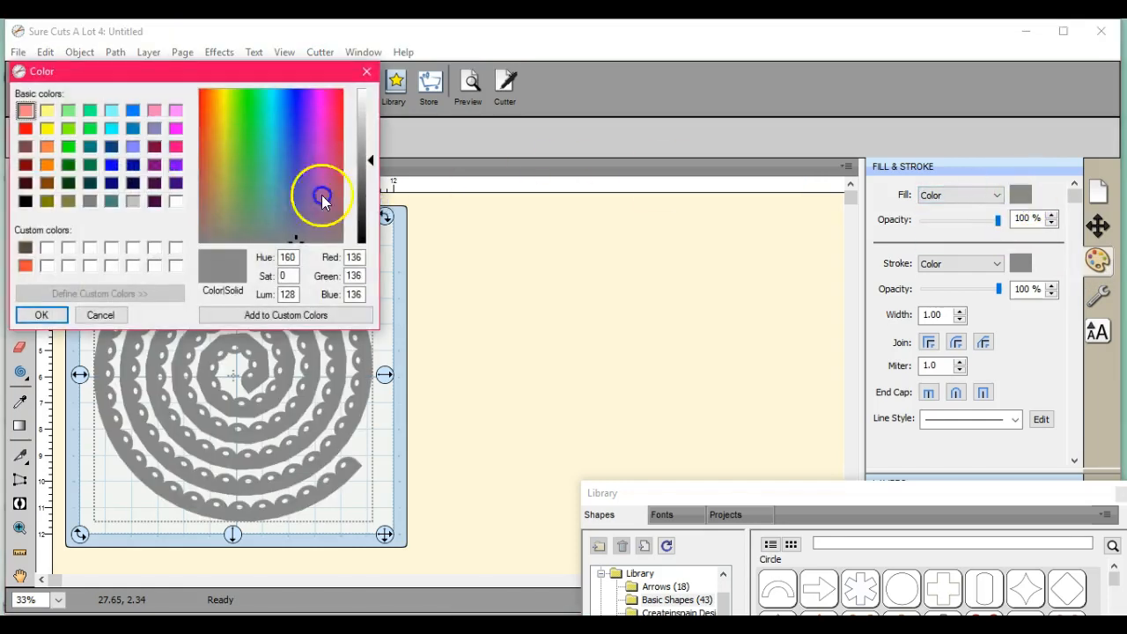
click(175, 147)
click(42, 314)
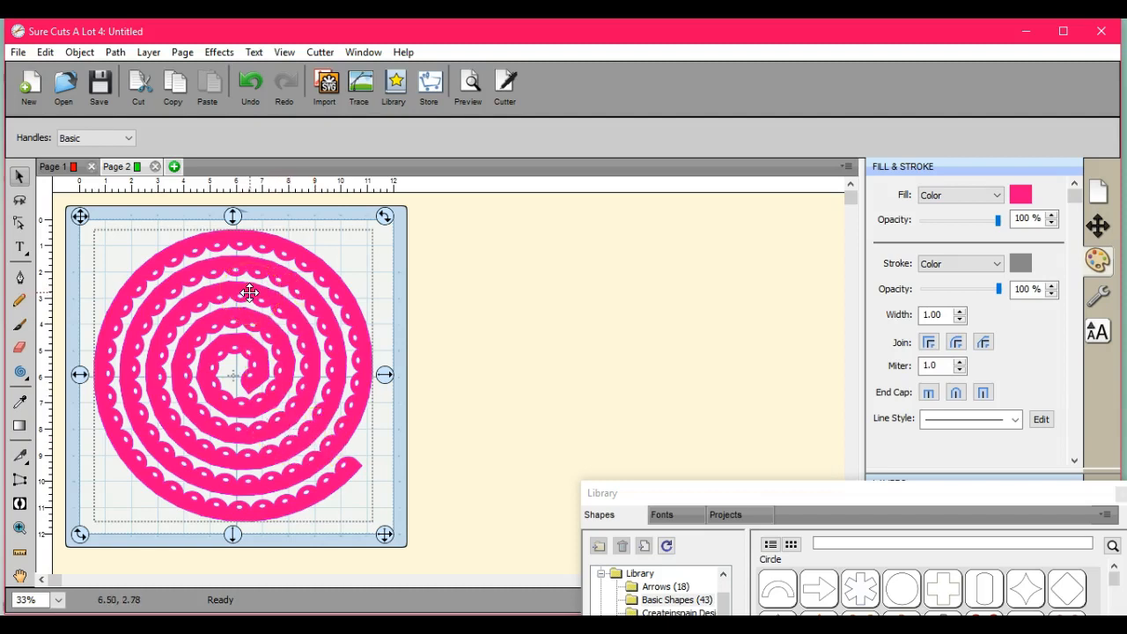
Draw a trial spiral beside the mat and set it to Clockwise with 4 turns
click(804, 495)
drag(804, 494, 780, 443)
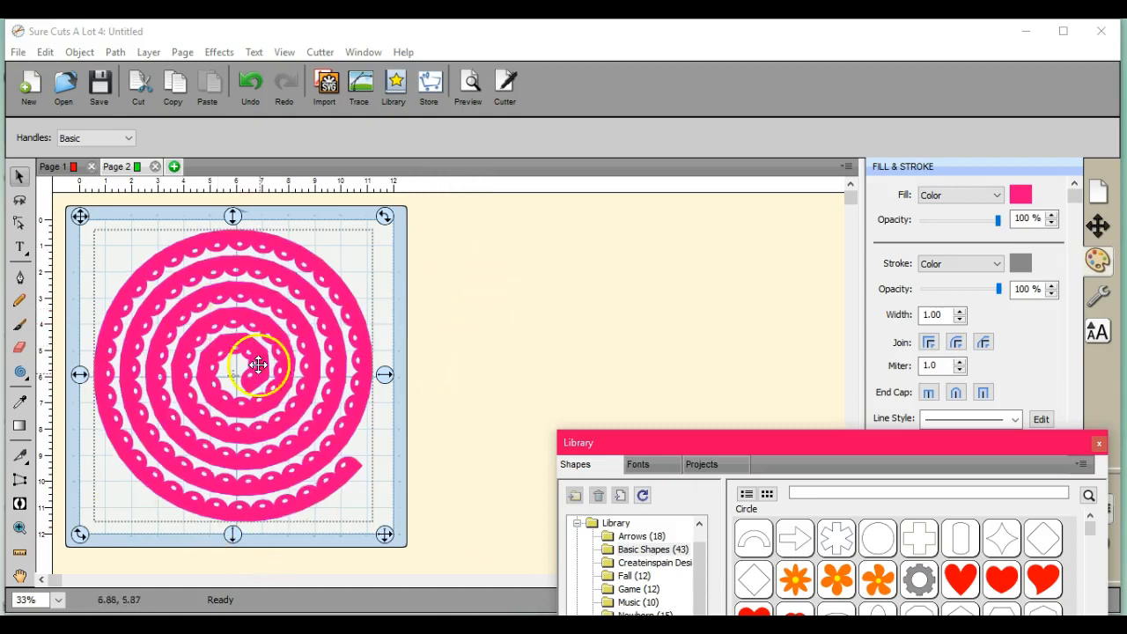
click(19, 372)
click(19, 372)
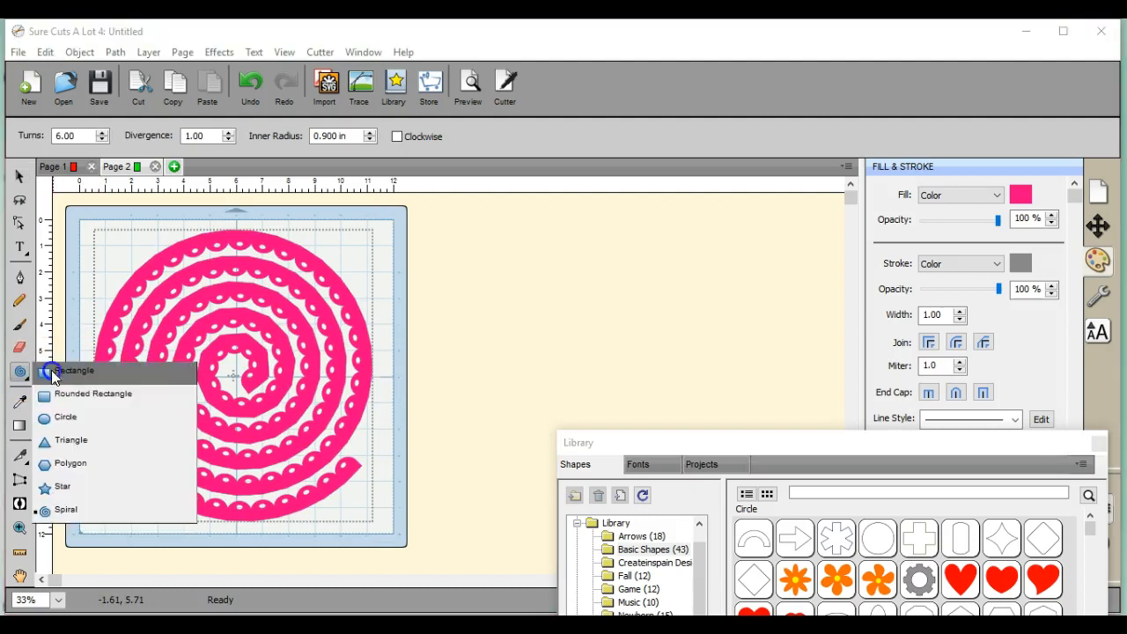
click(222, 510)
drag(455, 315, 587, 403)
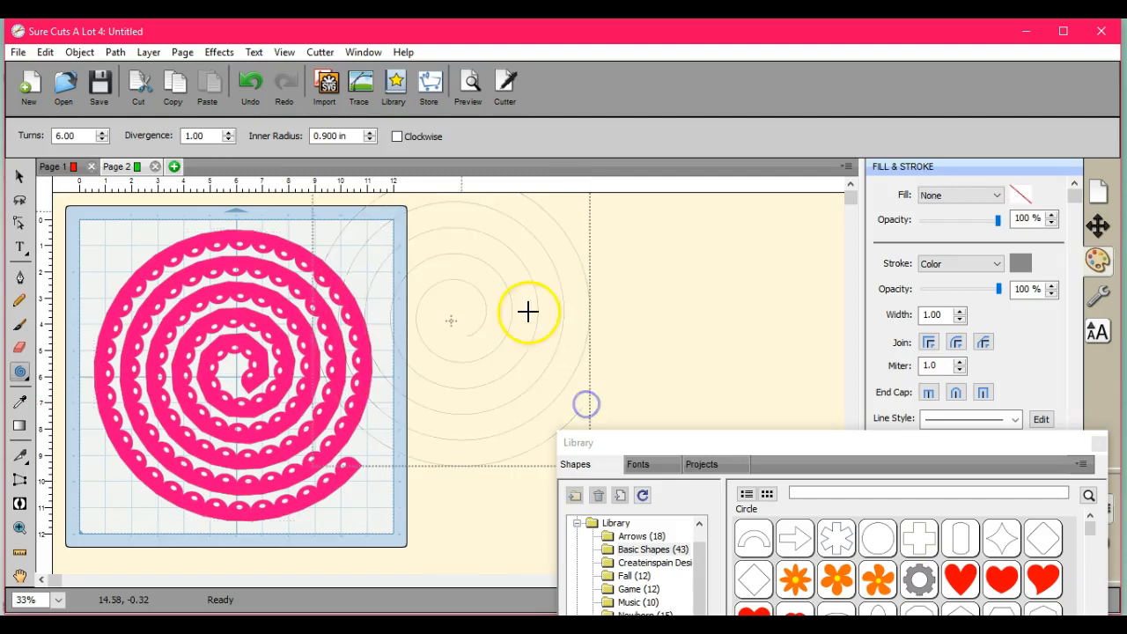
click(397, 138)
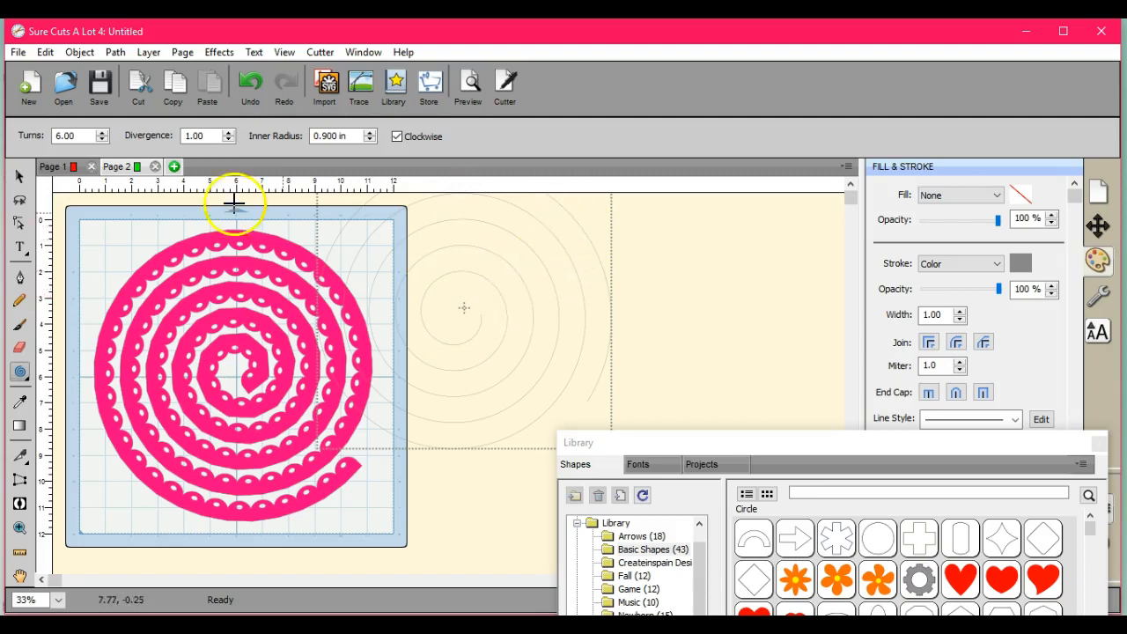
click(102, 140)
click(102, 140)
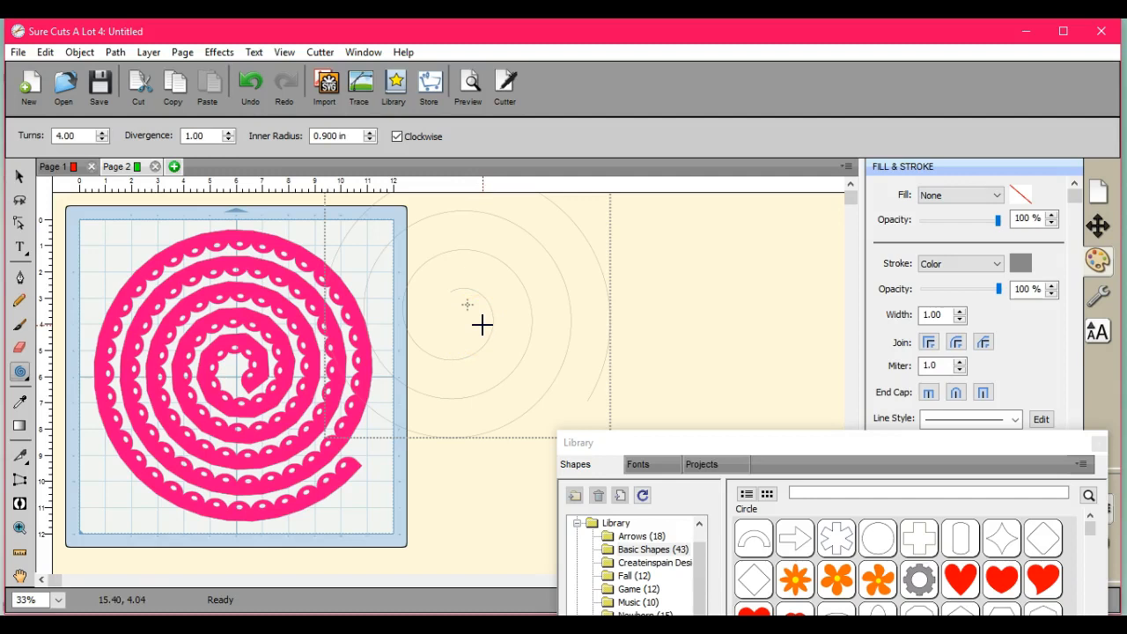
Delete the trial spiral beside the mat
click(18, 176)
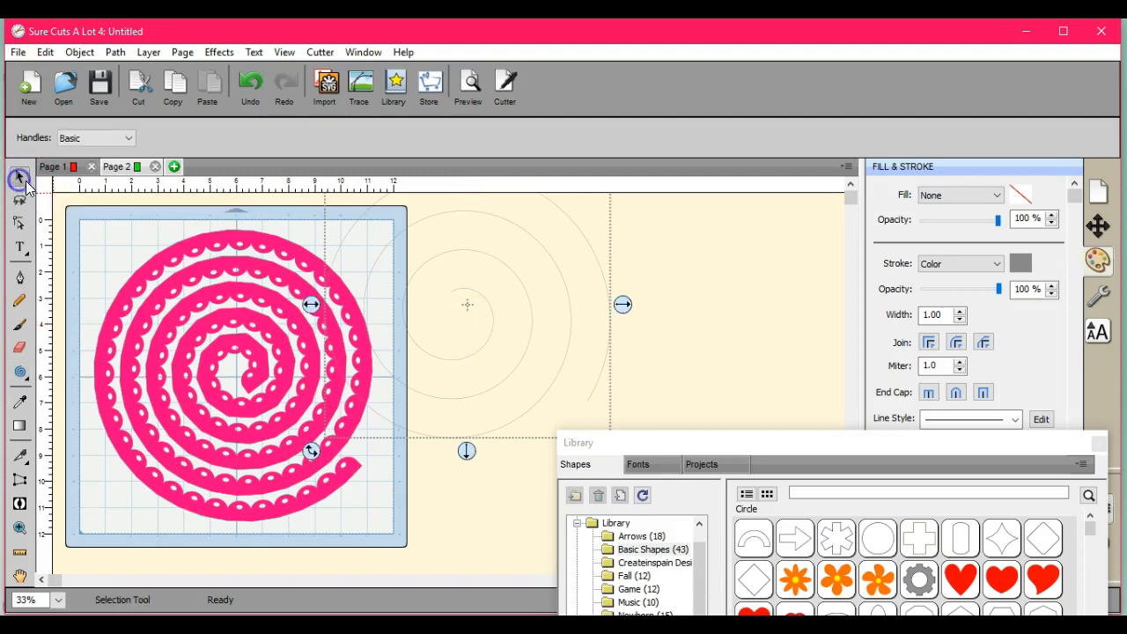
right_click(518, 320)
click(557, 458)
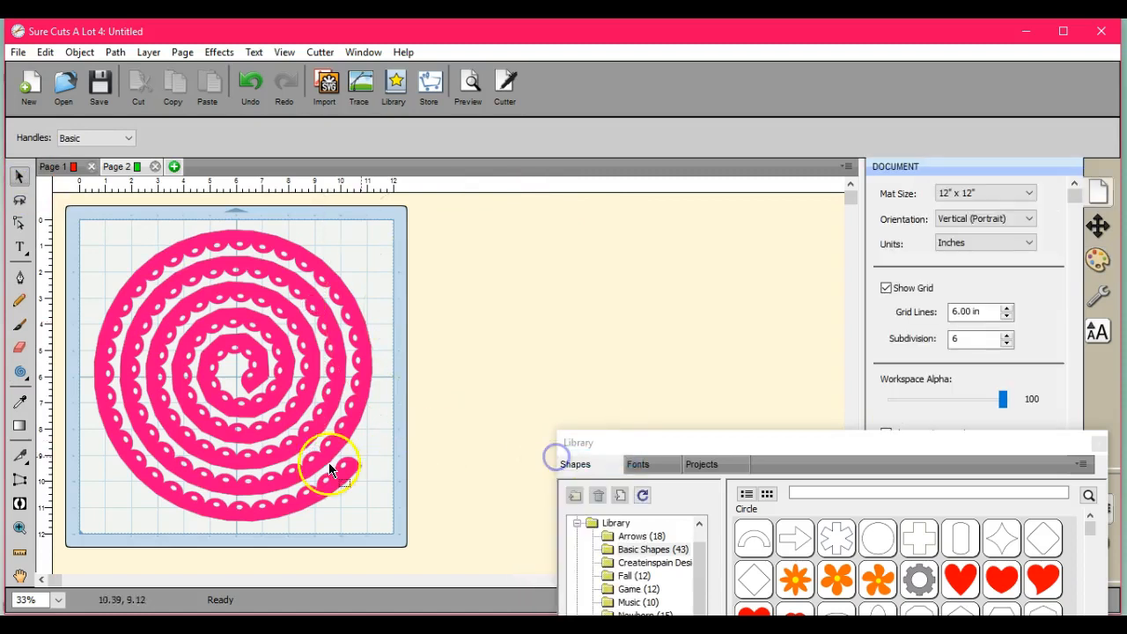